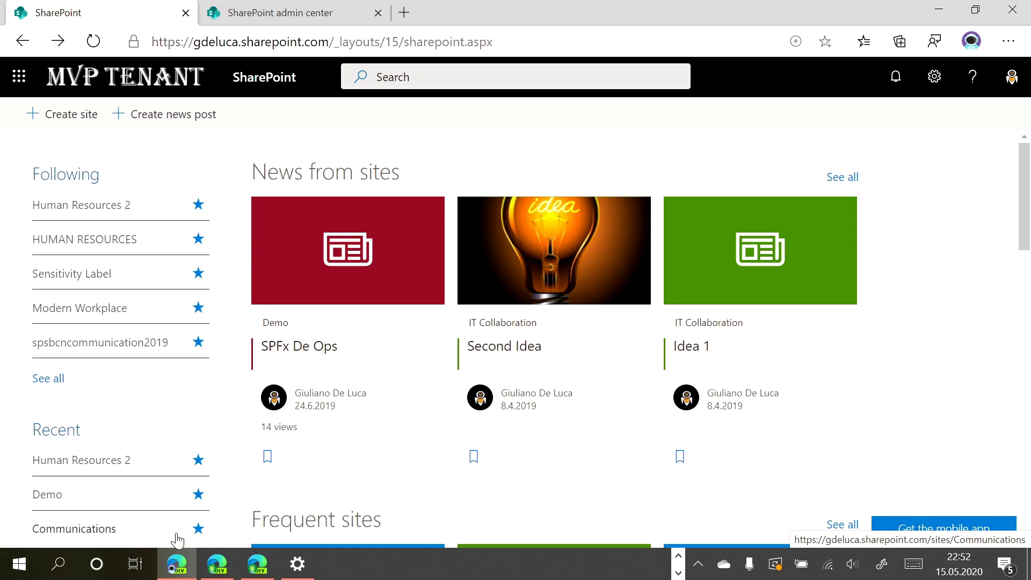
# Create a Communication site named 'HR' with English selected as its default language.
pyautogui.moveTo(179, 559)
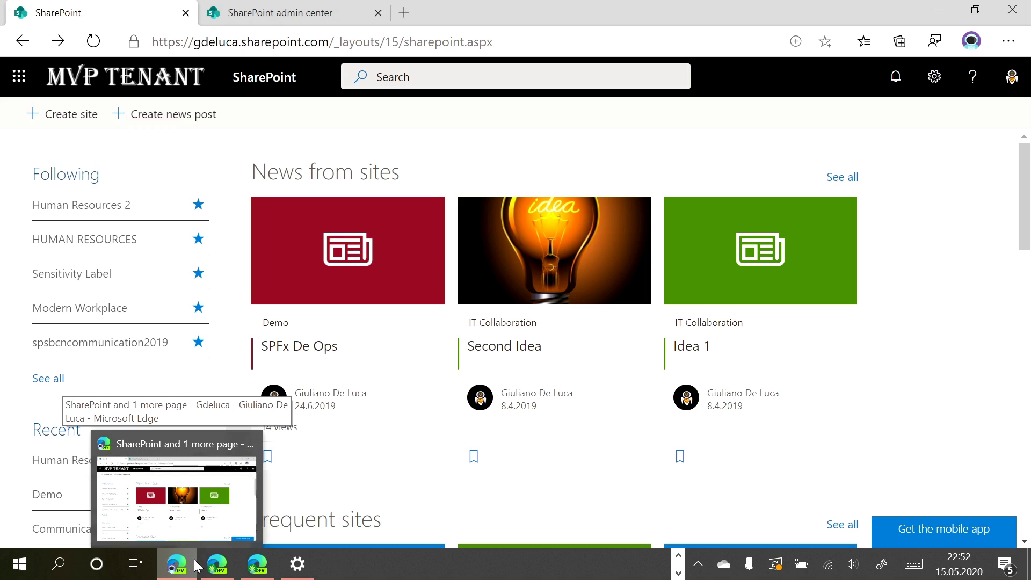
pyautogui.moveTo(214, 566)
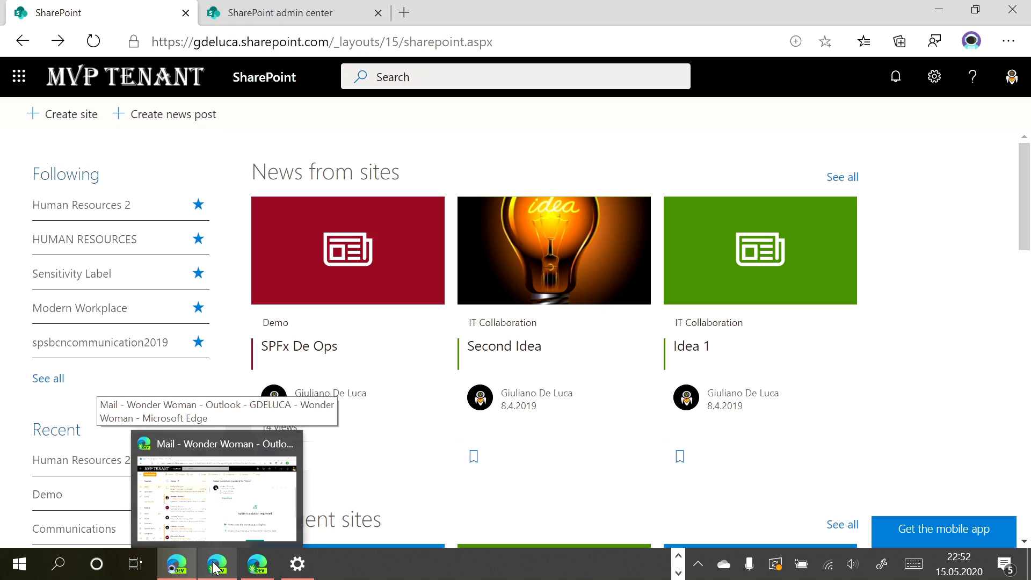
pyautogui.moveTo(263, 568)
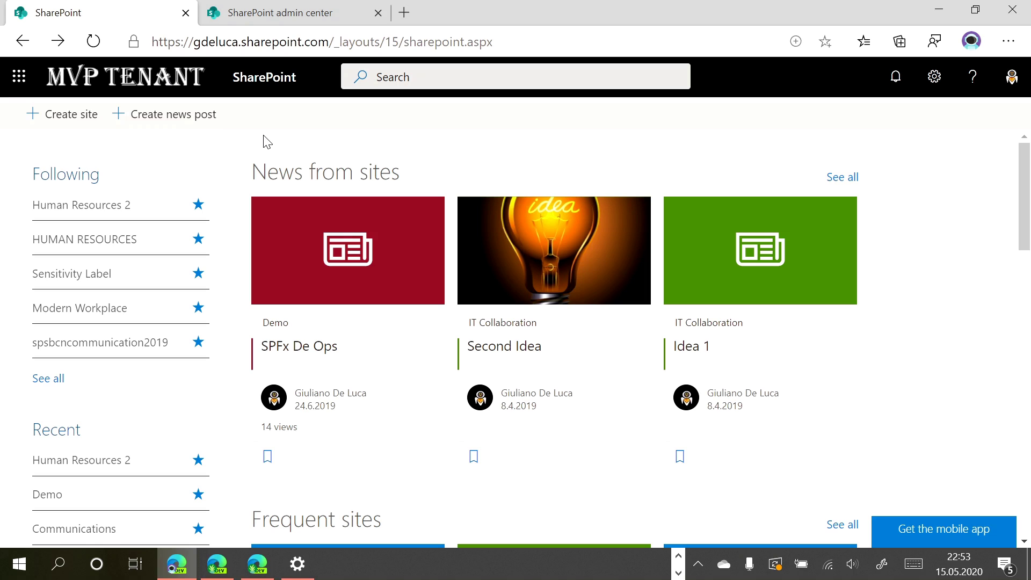
pyautogui.click(79, 130)
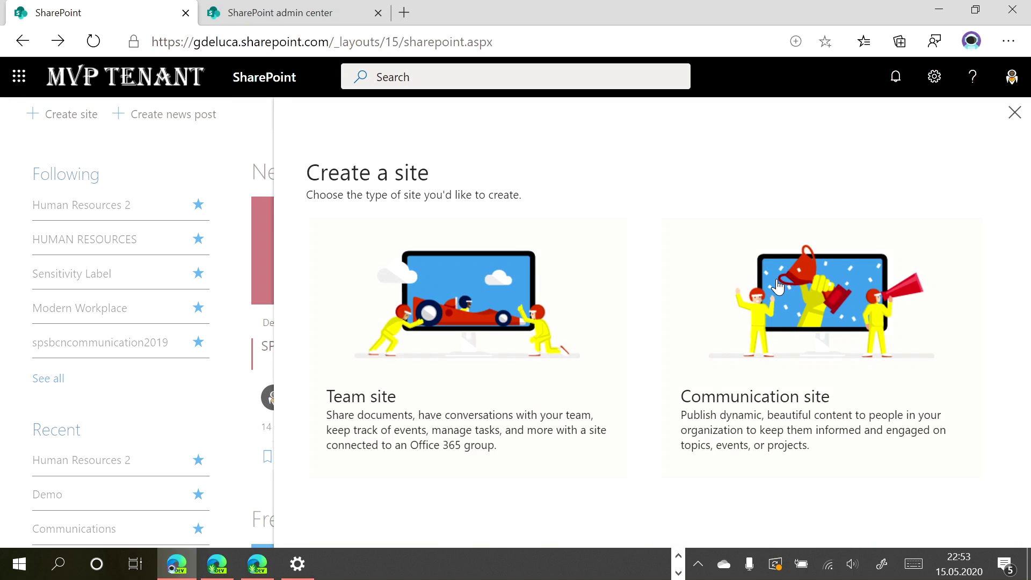
pyautogui.click(776, 285)
pyautogui.write('HR')
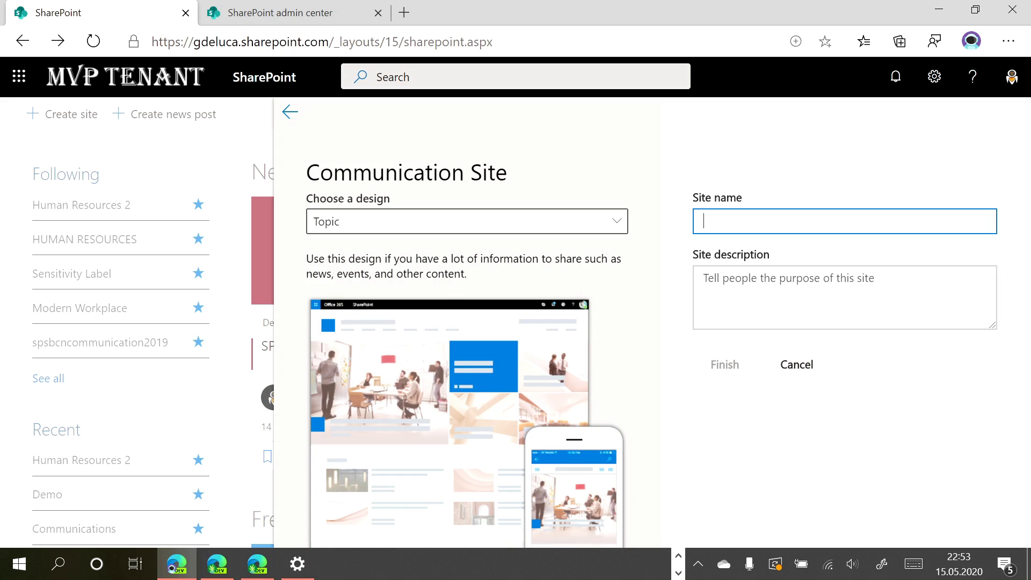
pyautogui.write('HR')
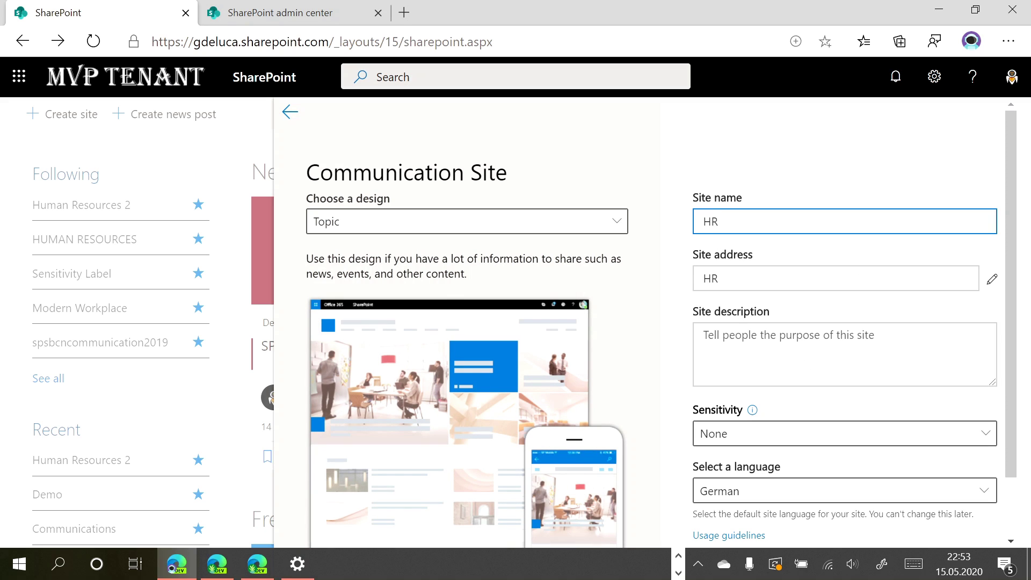
pyautogui.scroll(-2, 773, 268)
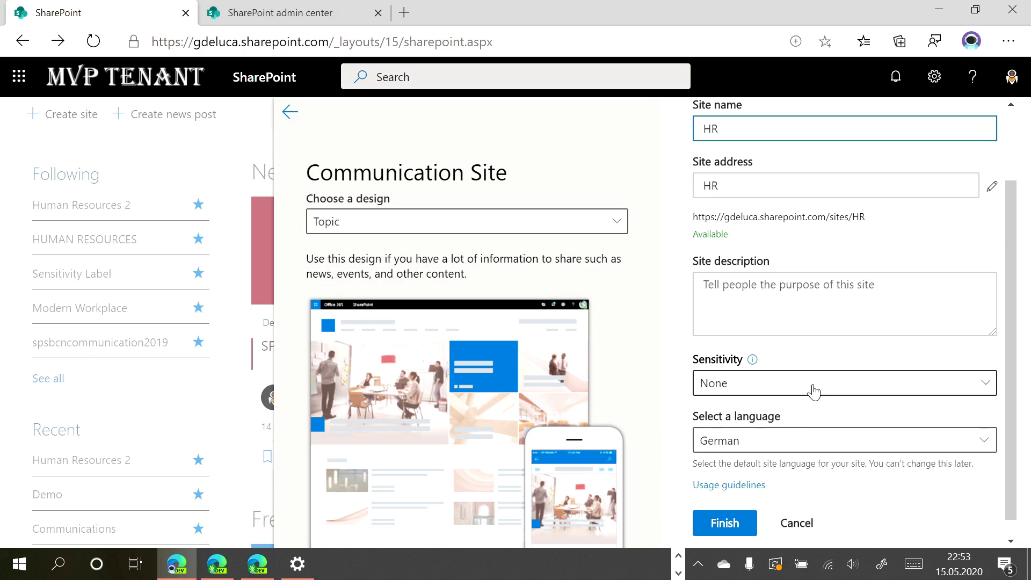
pyautogui.click(816, 440)
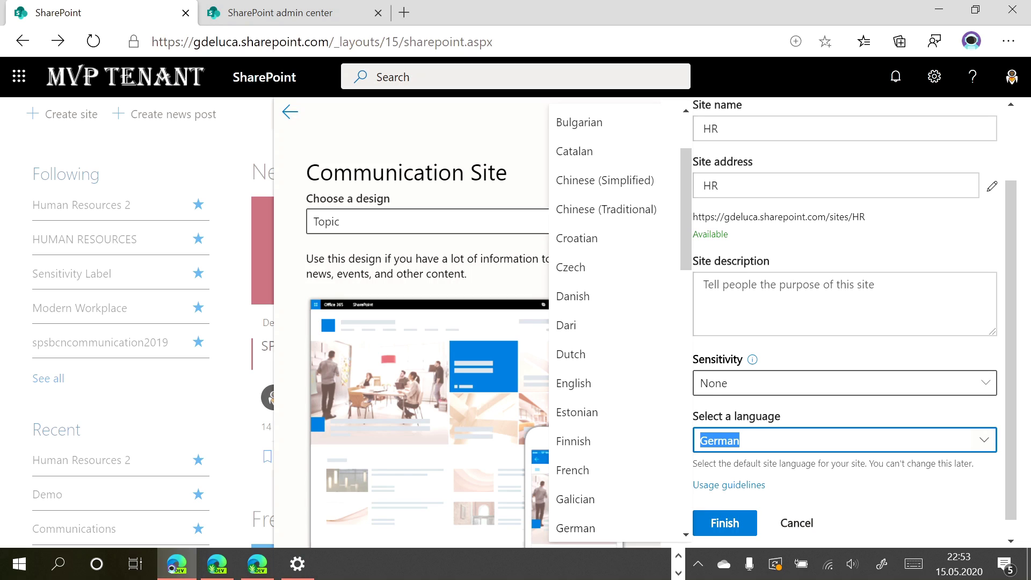
pyautogui.click(633, 392)
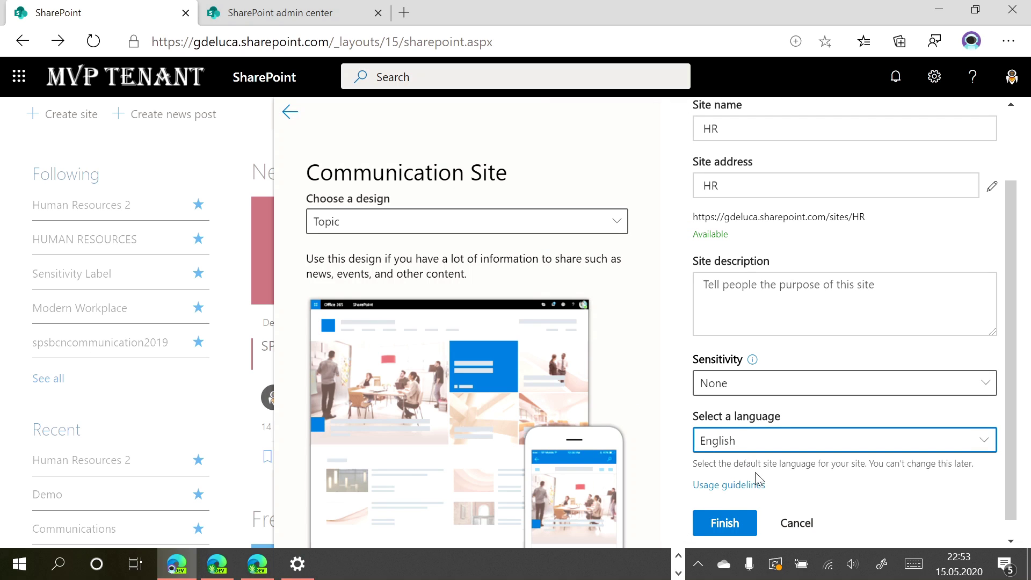
pyautogui.click(731, 523)
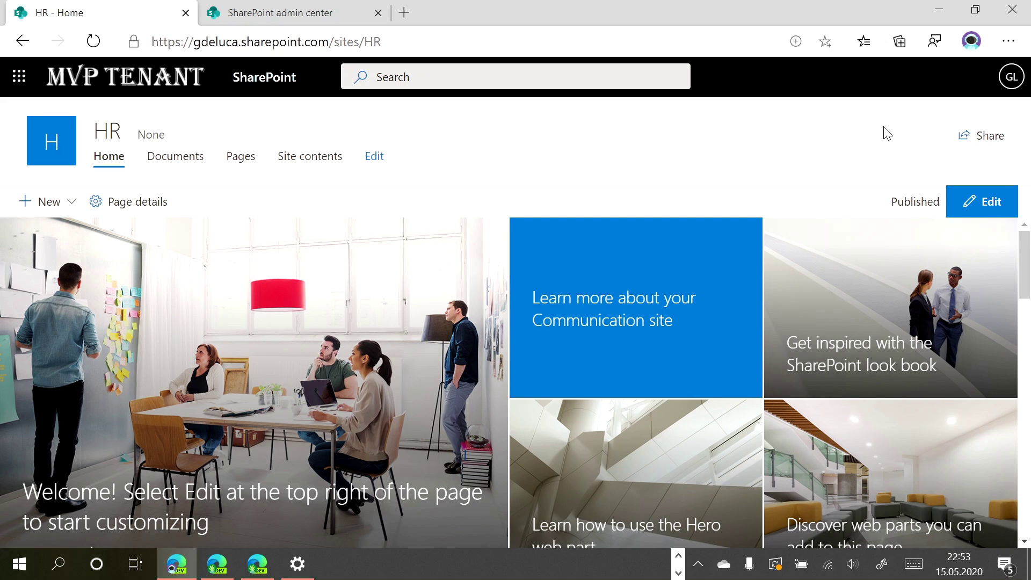
# Add the first person to the HR site's share list with Edit permission and the notification email off.
pyautogui.click(973, 139)
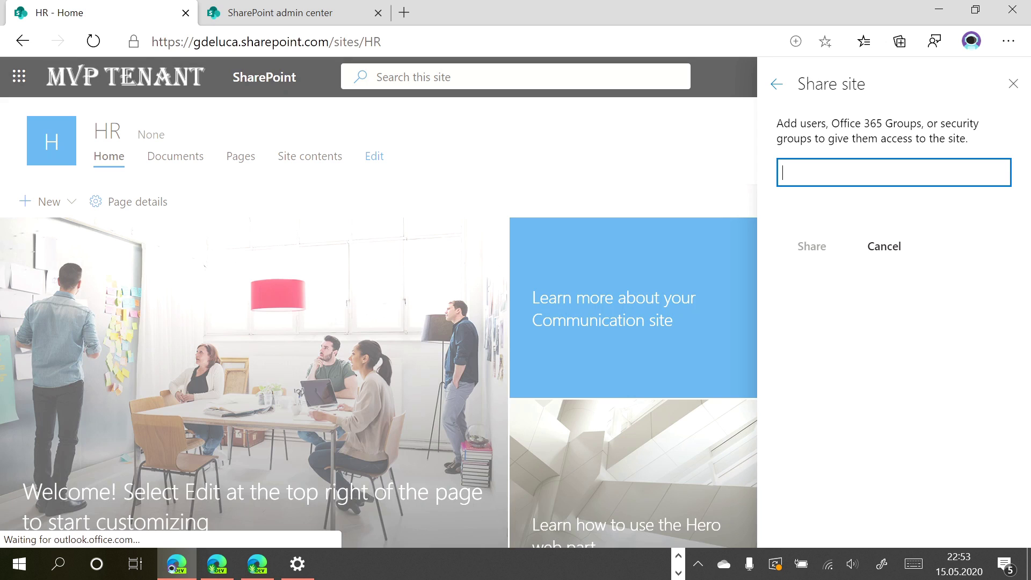
pyautogui.write('woder')
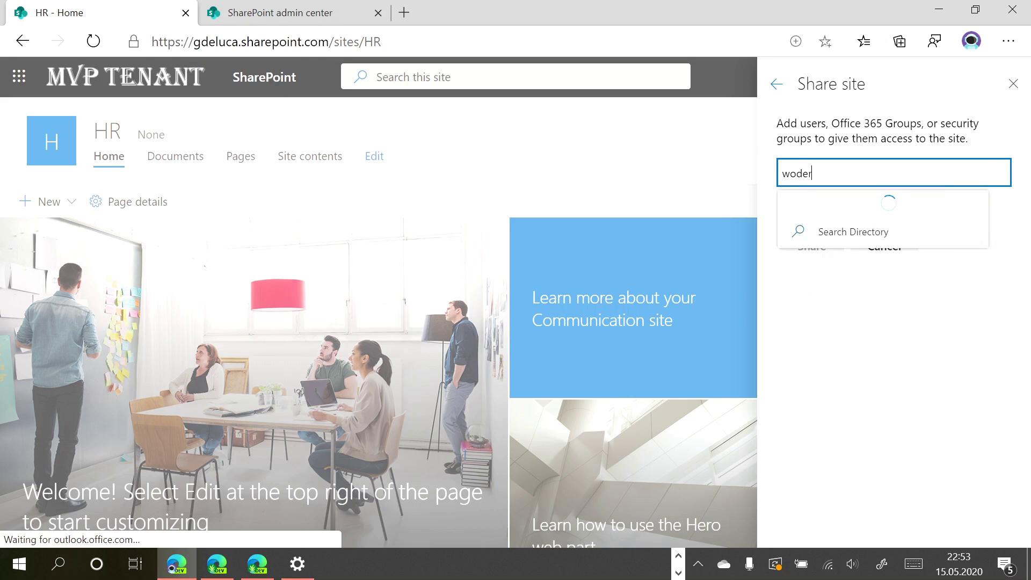
pyautogui.press('Return')
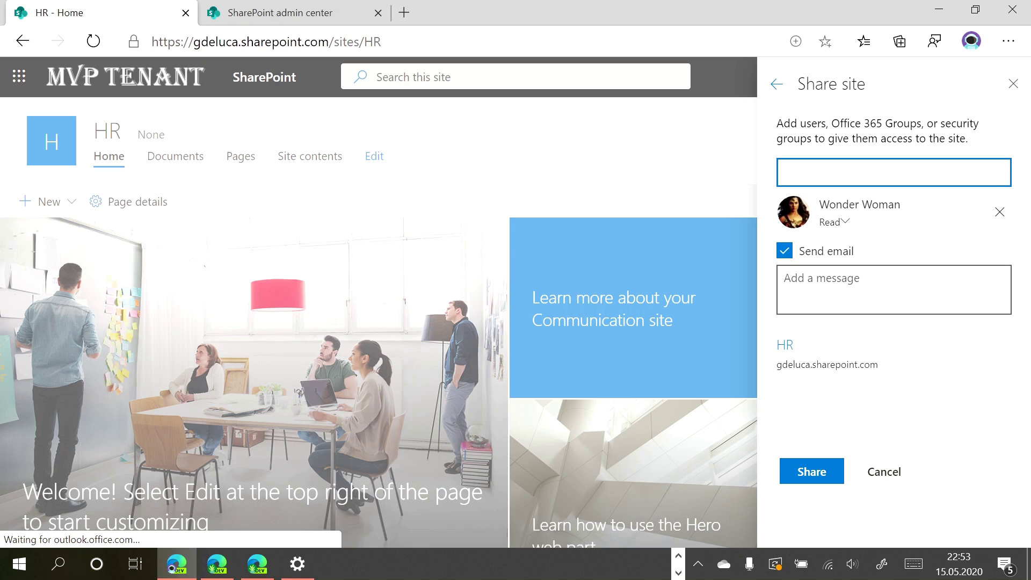
pyautogui.click(832, 221)
pyautogui.click(833, 273)
pyautogui.click(784, 252)
# Add a second person with Edit permission and share the site with both.
pyautogui.click(784, 172)
pyautogui.write('bruce')
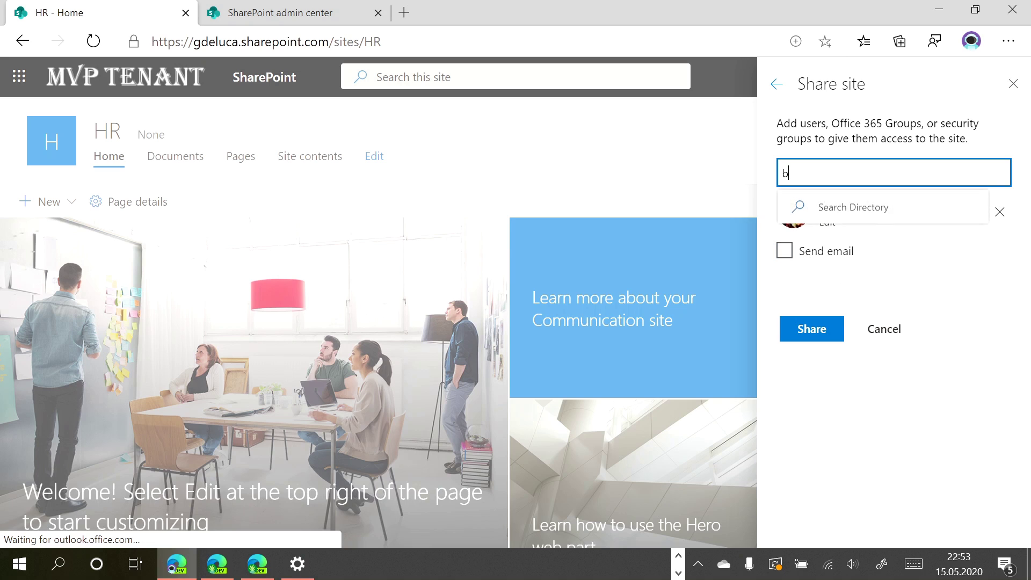
pyautogui.click(855, 209)
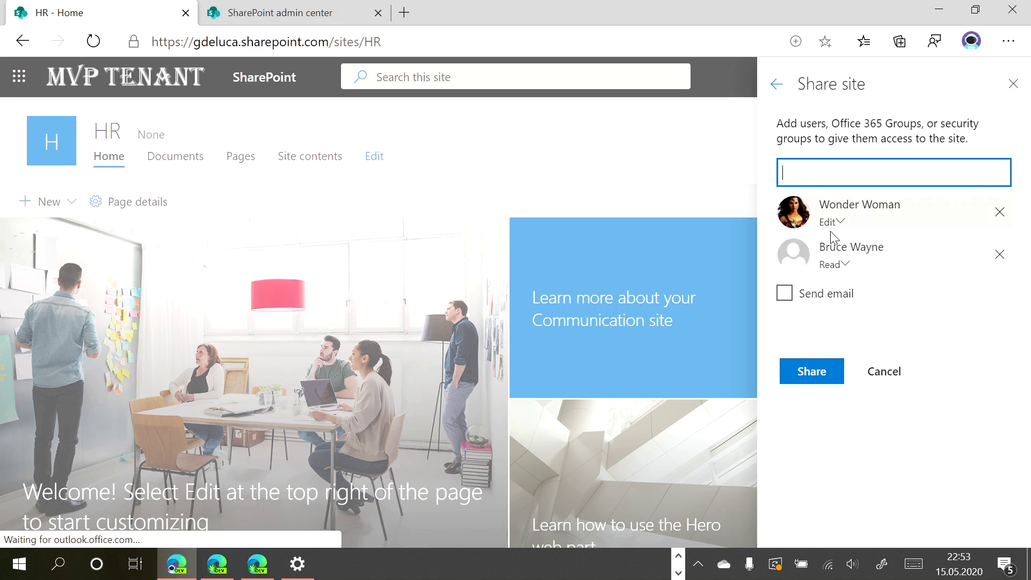
pyautogui.click(835, 266)
pyautogui.click(839, 311)
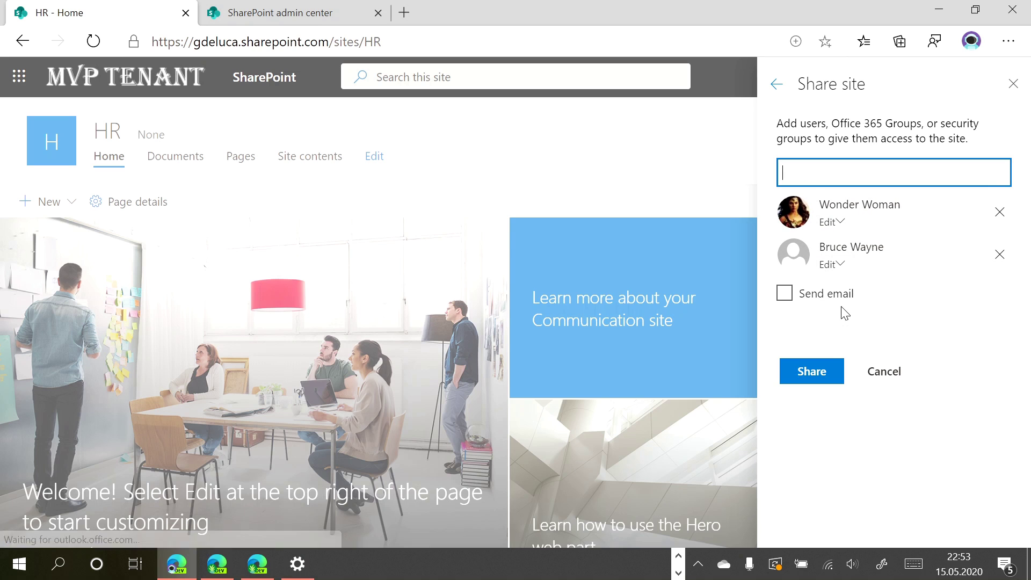
pyautogui.click(824, 371)
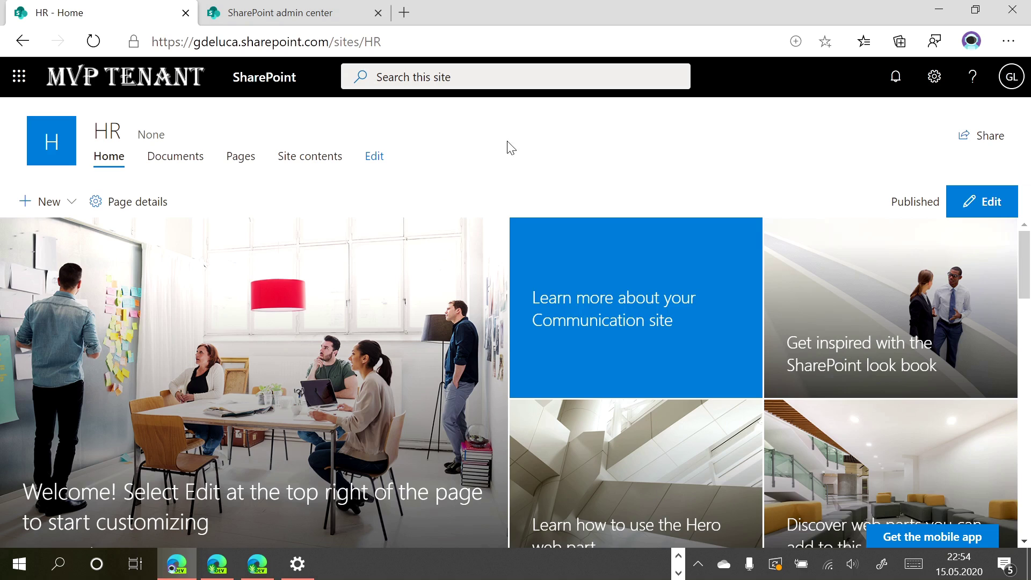
# Reach the HR site's classic Site Settings page through the gear menu's Site information panel.
pyautogui.click(939, 87)
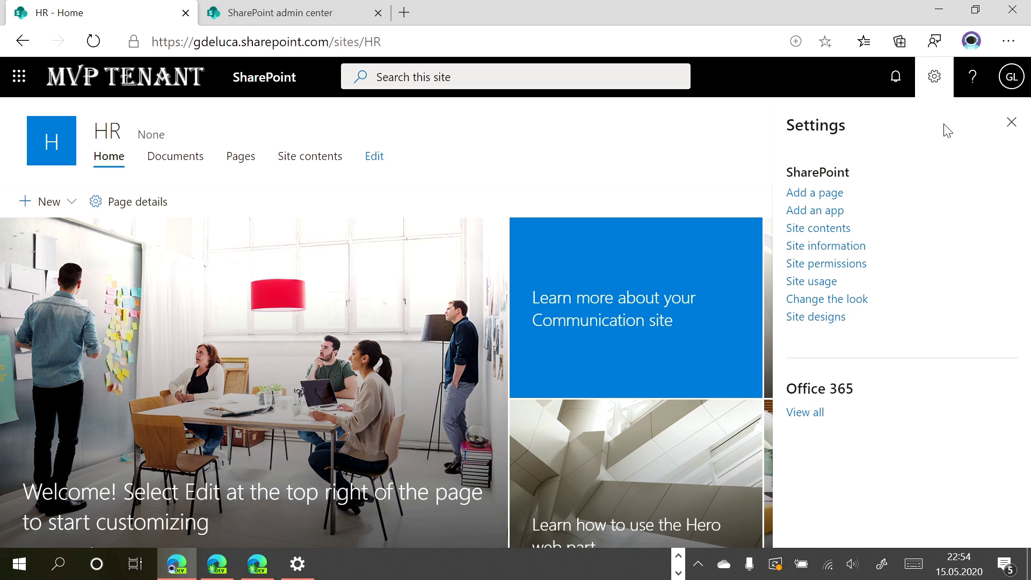
pyautogui.click(859, 248)
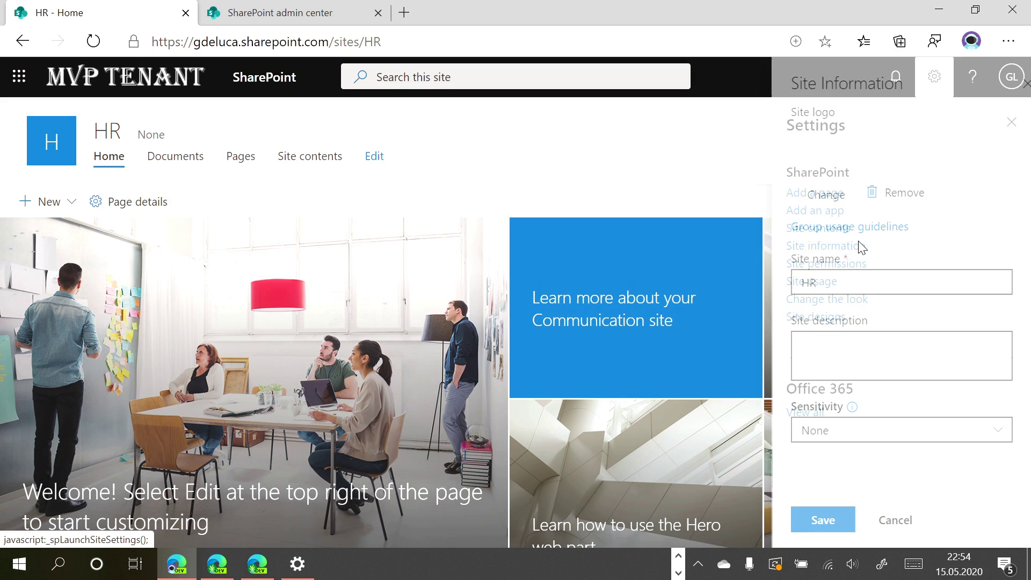
pyautogui.scroll(-2, 810, 257)
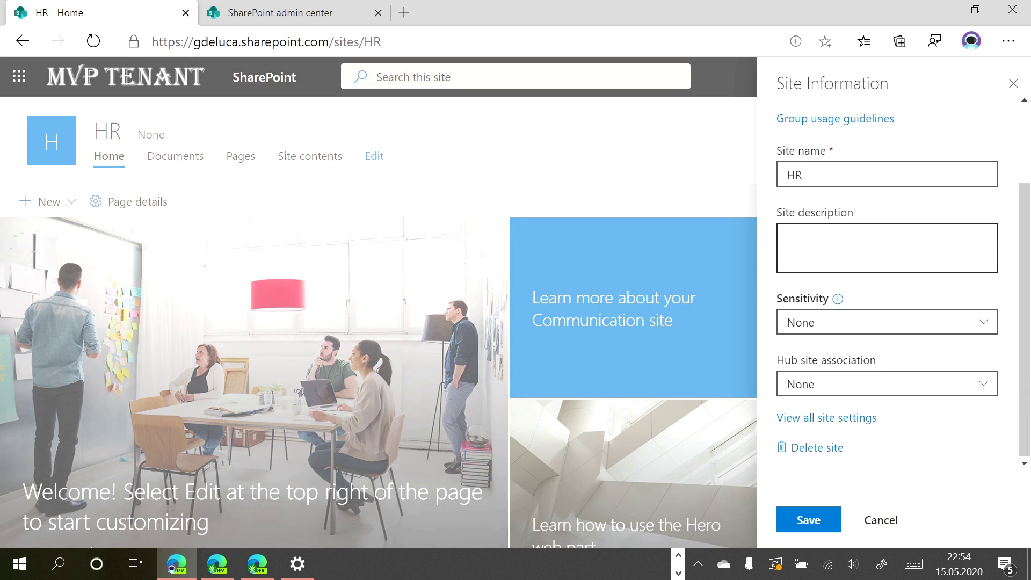
pyautogui.click(852, 423)
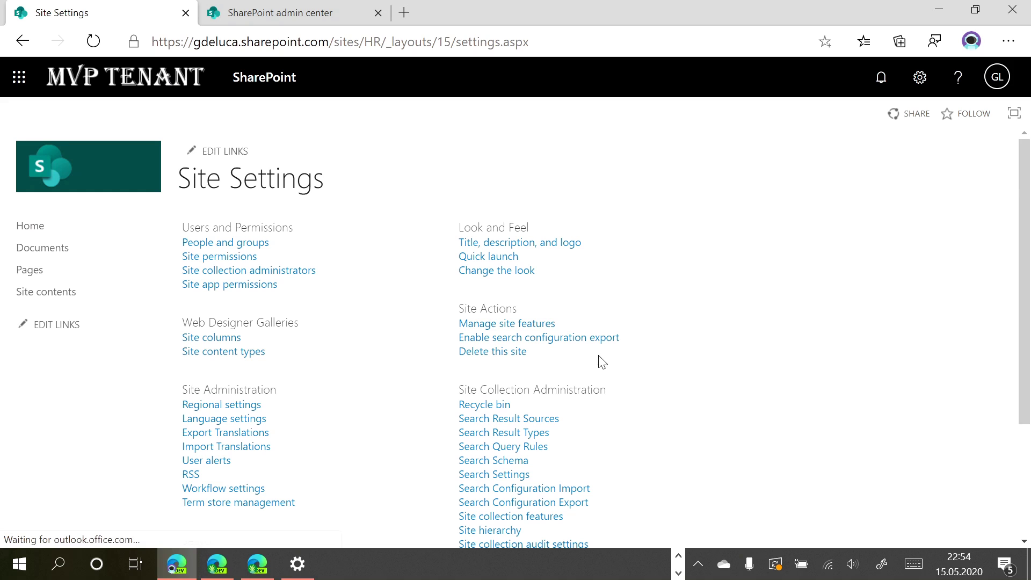
# Turn on multilingual page translation and add Italian as a site language.
pyautogui.click(254, 424)
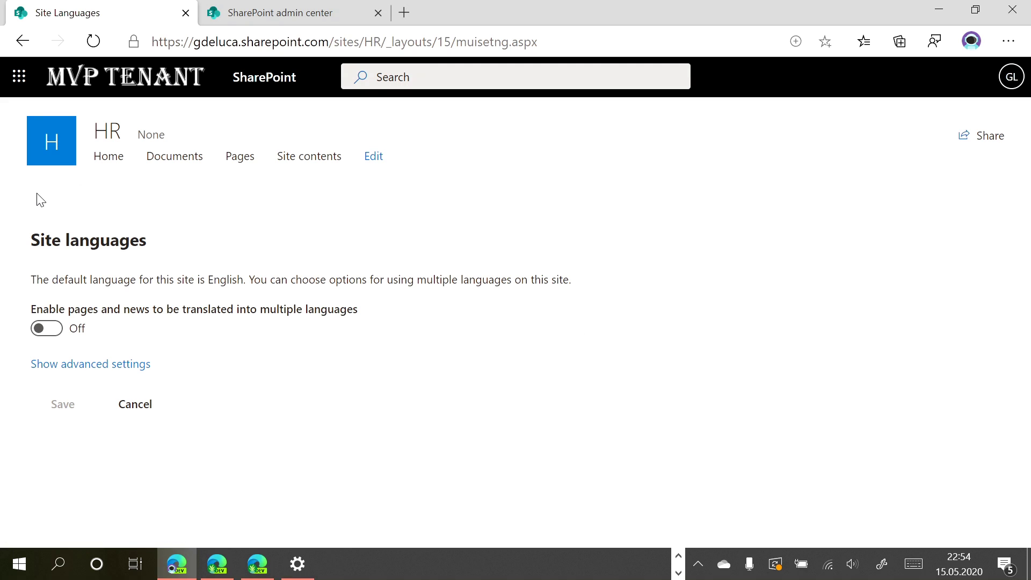
pyautogui.click(47, 329)
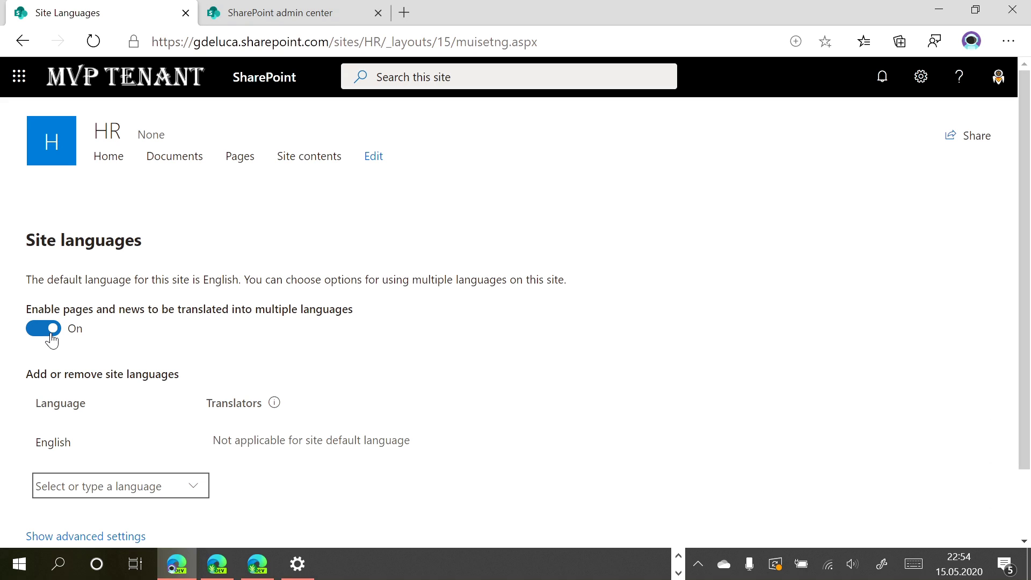
pyautogui.scroll(-2, 52, 341)
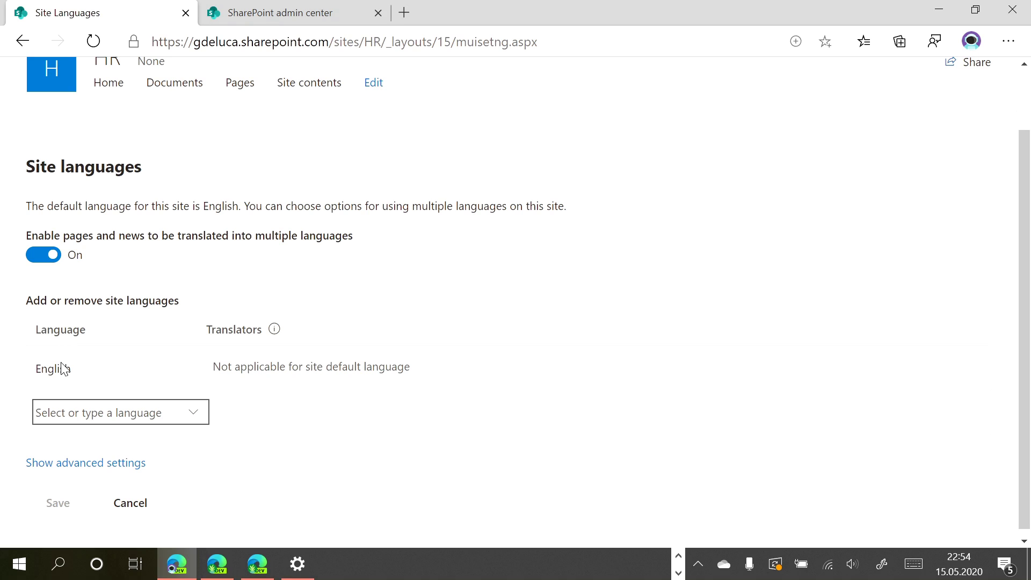
pyautogui.click(118, 412)
pyautogui.write('Italian')
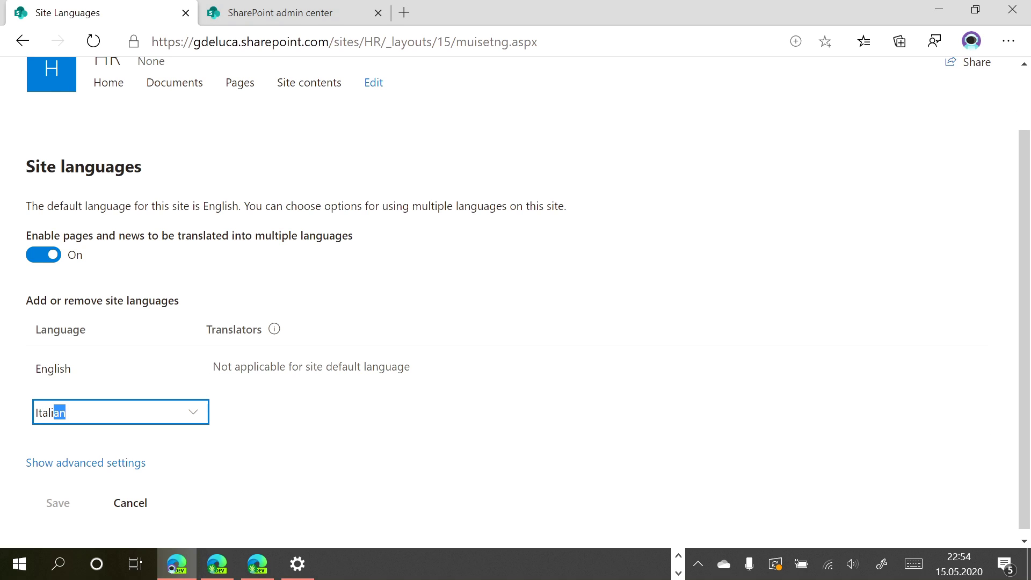
pyautogui.press('Return')
# Assign one person as Italian translator, removing the briefly added HR Italian Translators group.
pyautogui.click(226, 412)
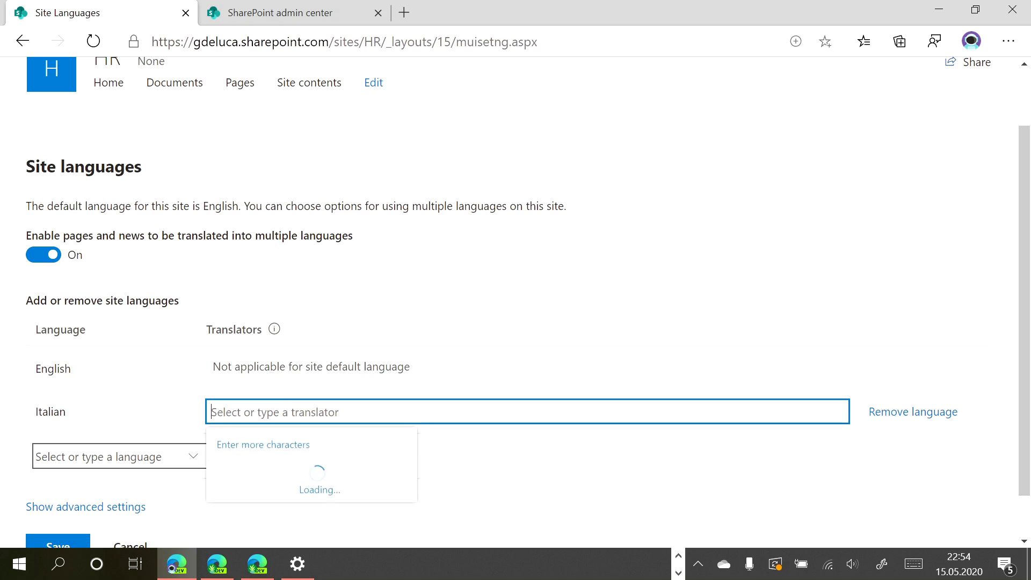
pyautogui.write('won')
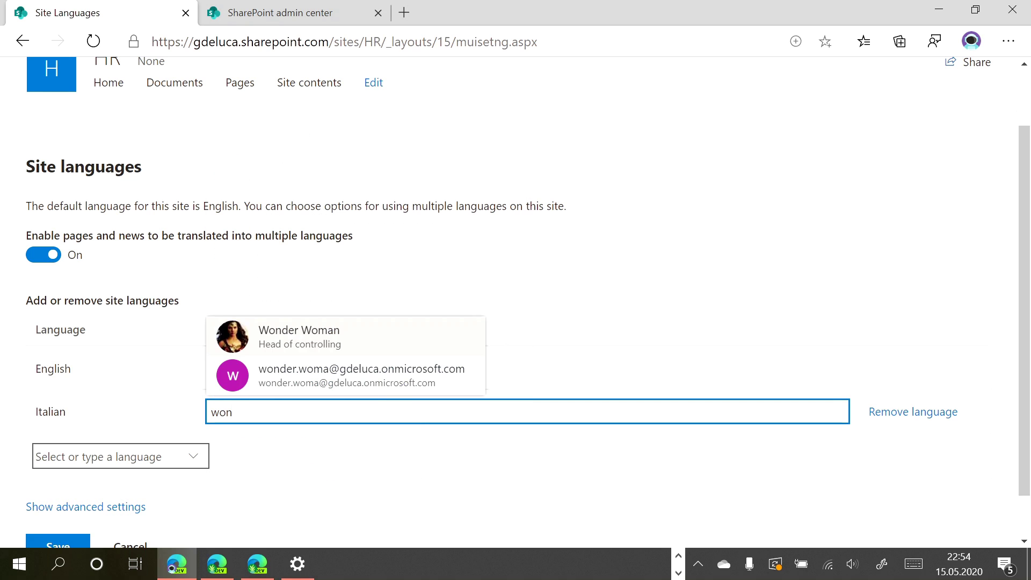
pyautogui.click(322, 337)
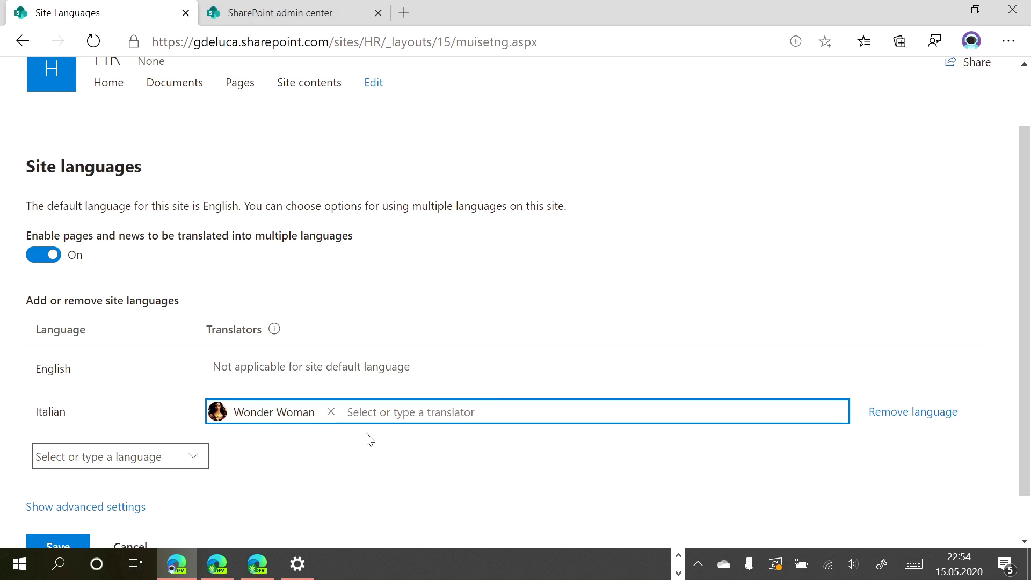
pyautogui.write('hr')
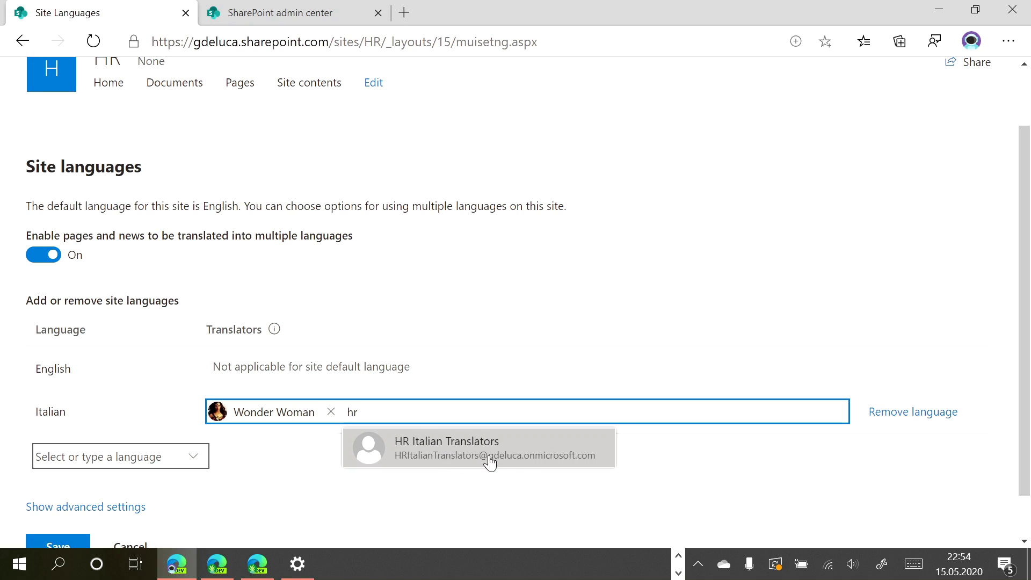
pyautogui.click(432, 445)
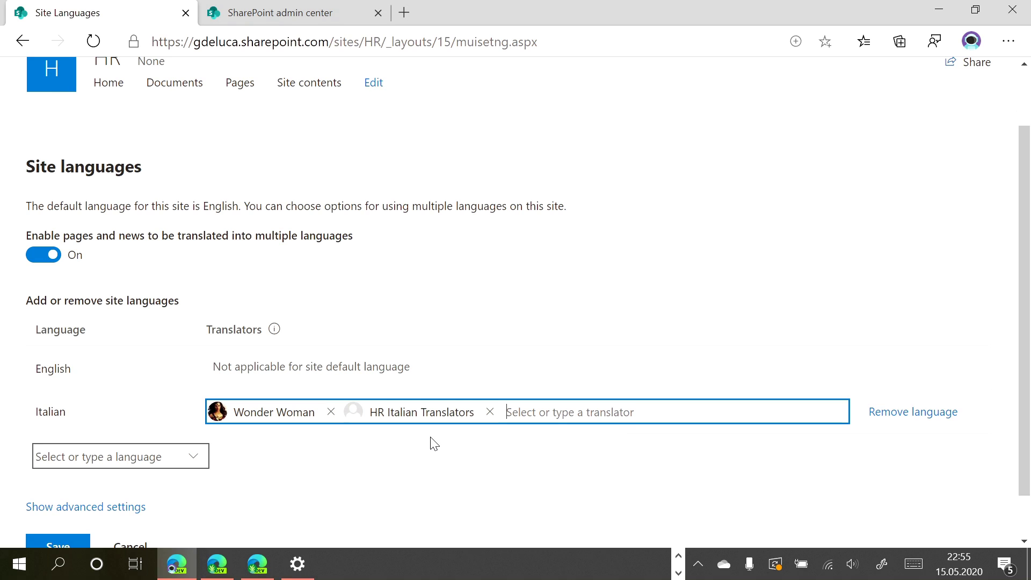
pyautogui.click(489, 411)
pyautogui.click(36, 457)
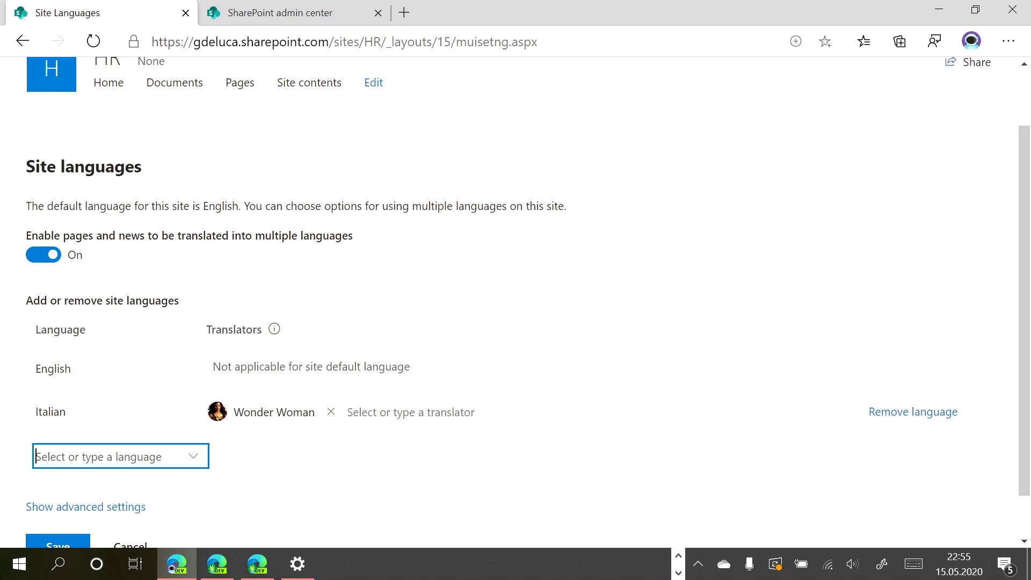
# Add German as a site language with one person as its translator.
pyautogui.write('German')
pyautogui.press('Return')
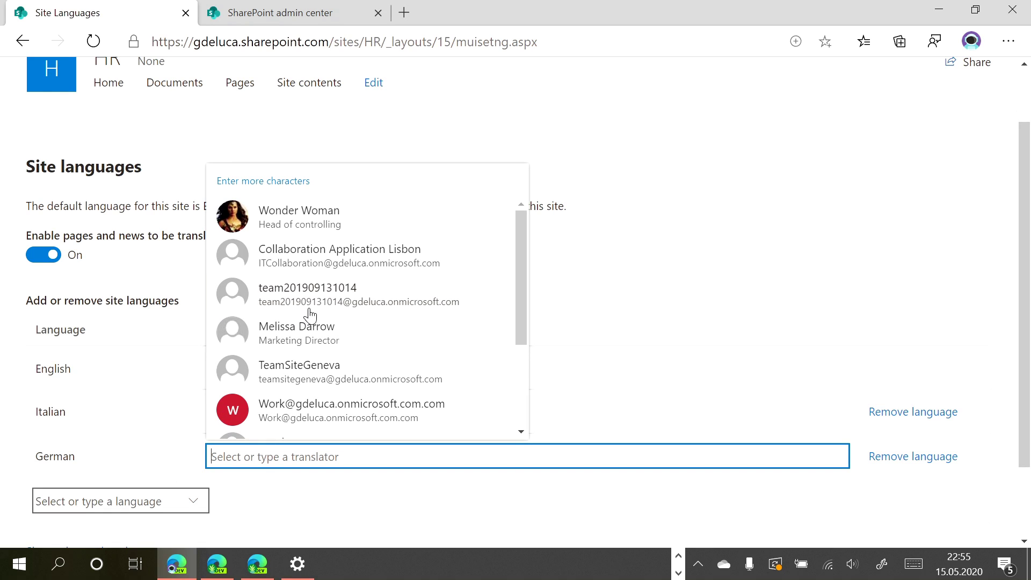
pyautogui.write('bruce')
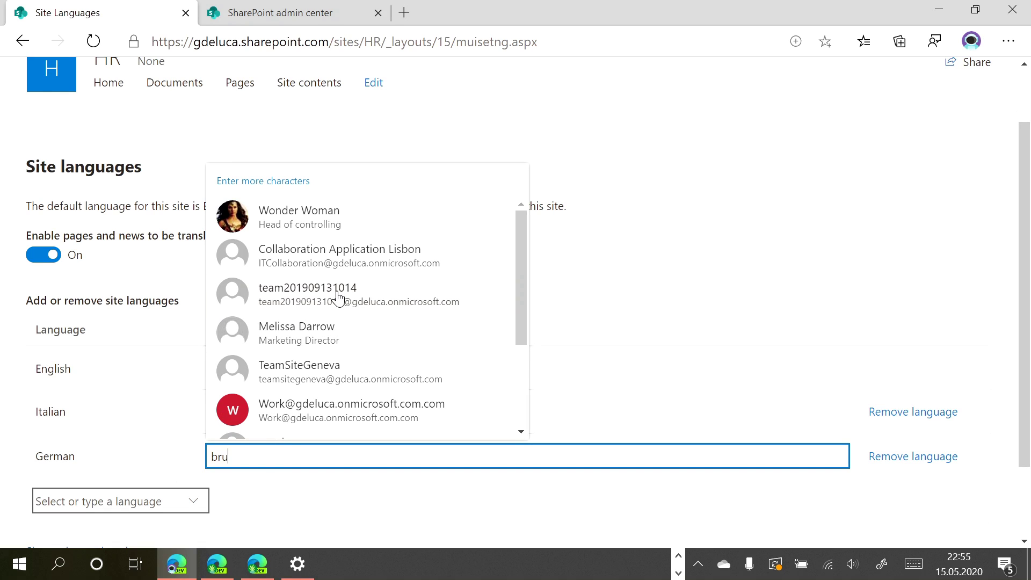
pyautogui.click(299, 416)
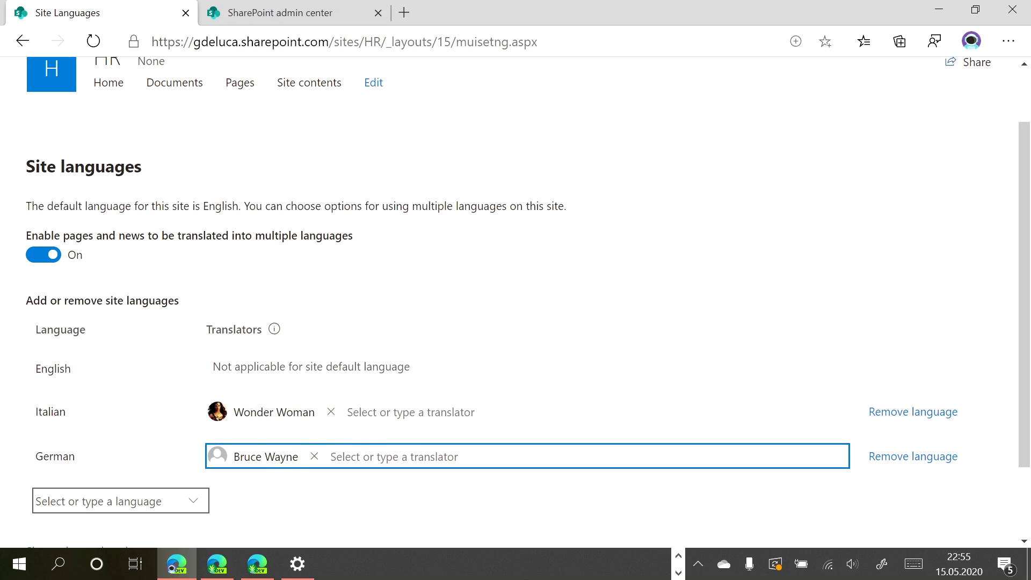
# Show the advanced language settings and save the site language settings.
pyautogui.scroll(-2, 451, 361)
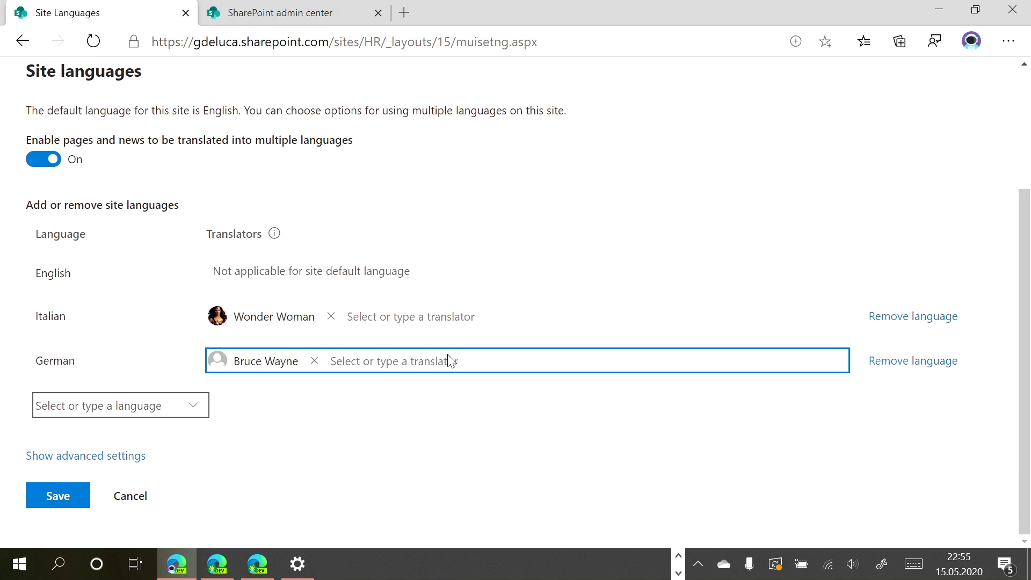
pyautogui.click(64, 461)
pyautogui.scroll(-2, 65, 464)
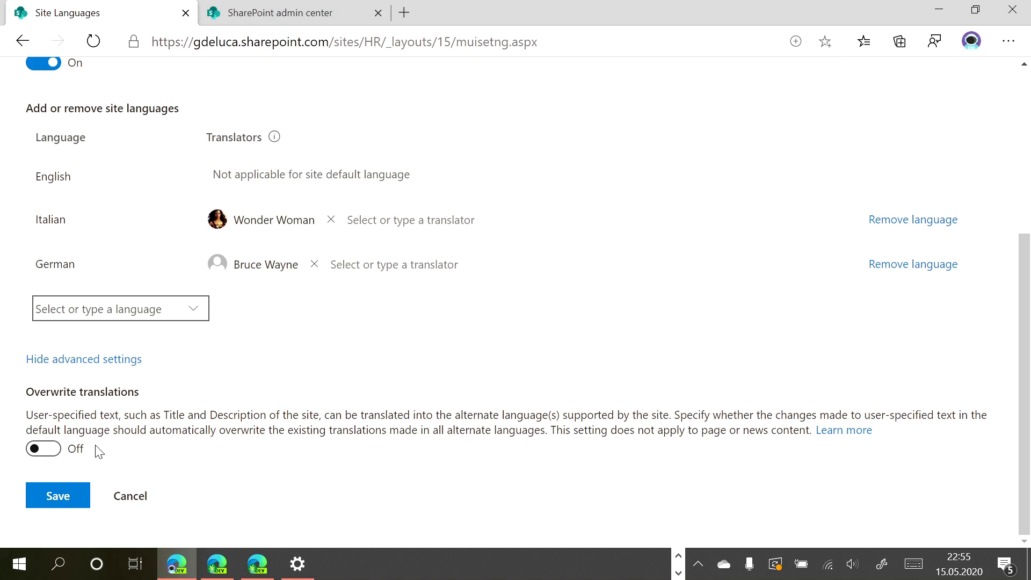
pyautogui.click(68, 486)
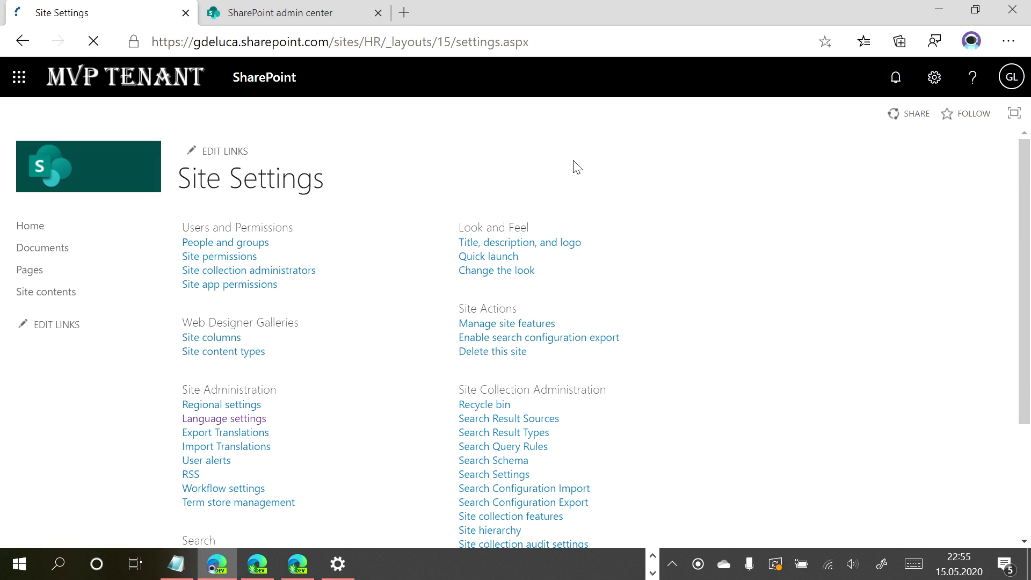
# On the HR home page, create translation copies for all languages (Italian and German) at once.
pyautogui.click(43, 227)
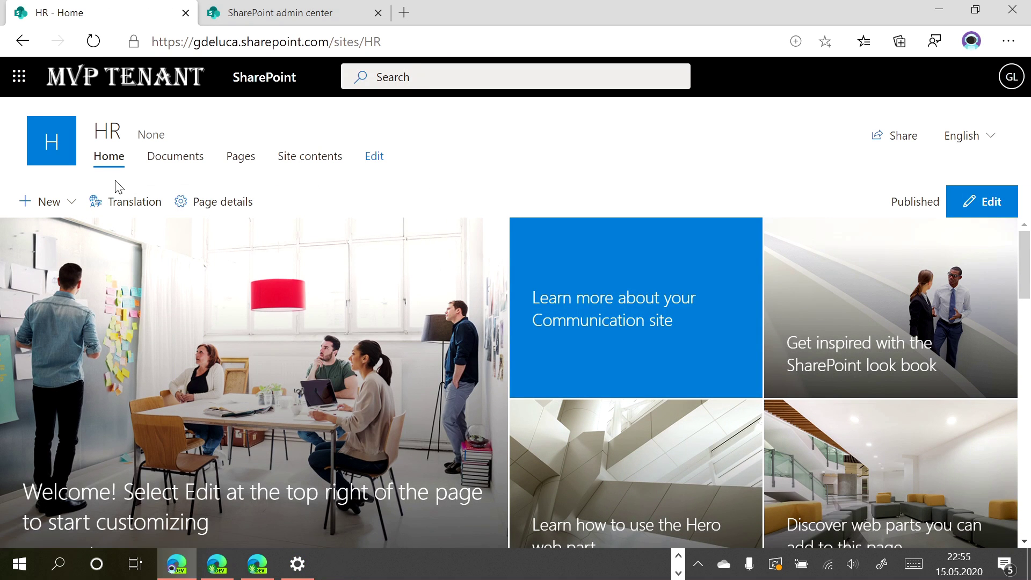
pyautogui.click(146, 213)
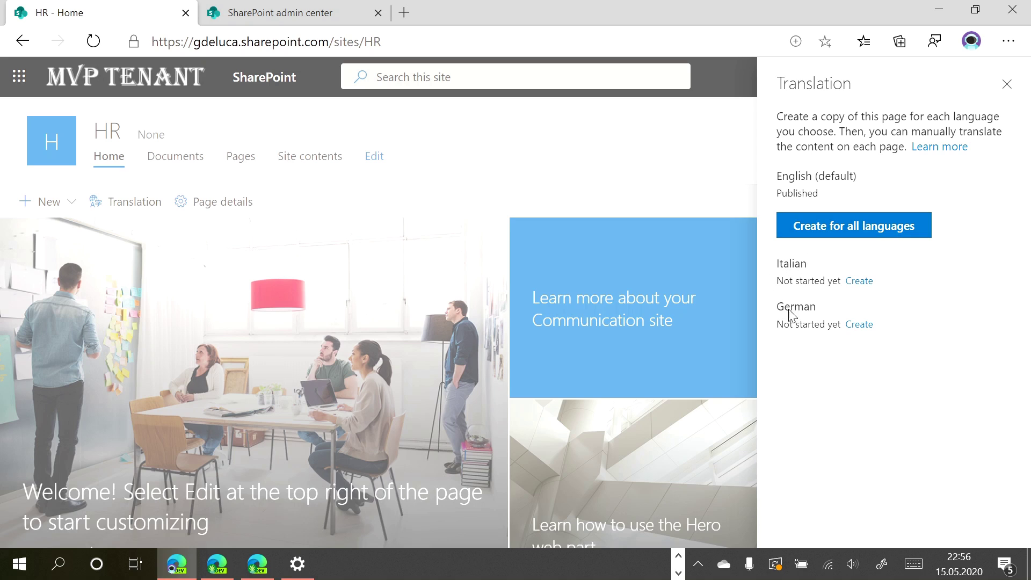
pyautogui.click(842, 232)
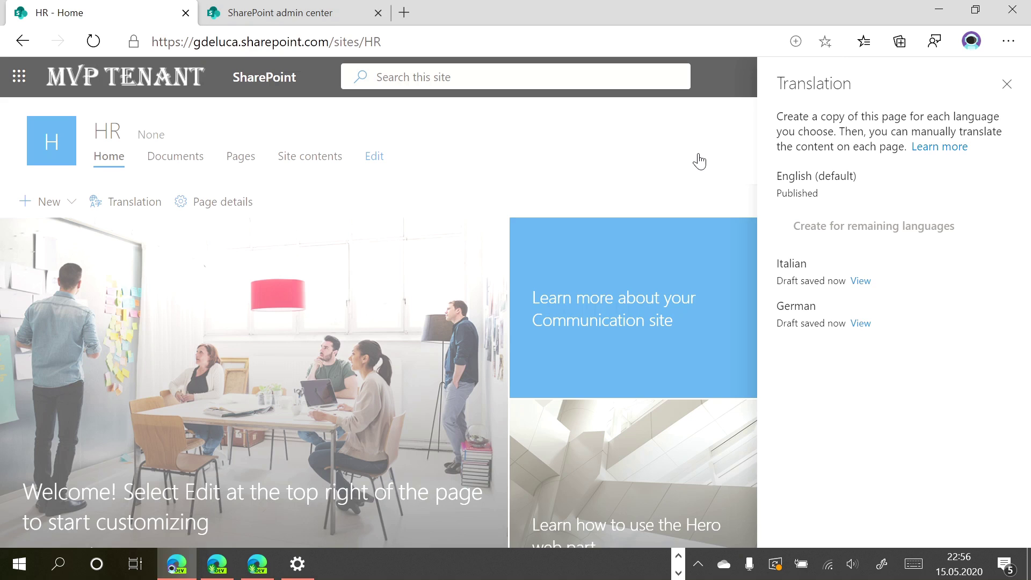
pyautogui.click(1006, 86)
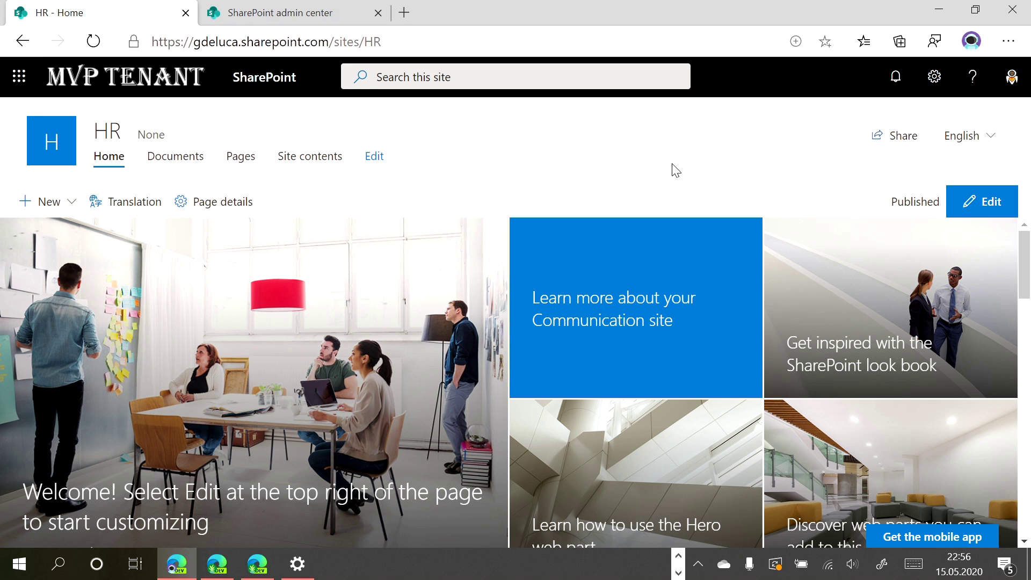
# Create a new site page from the Blank template.
pyautogui.click(47, 202)
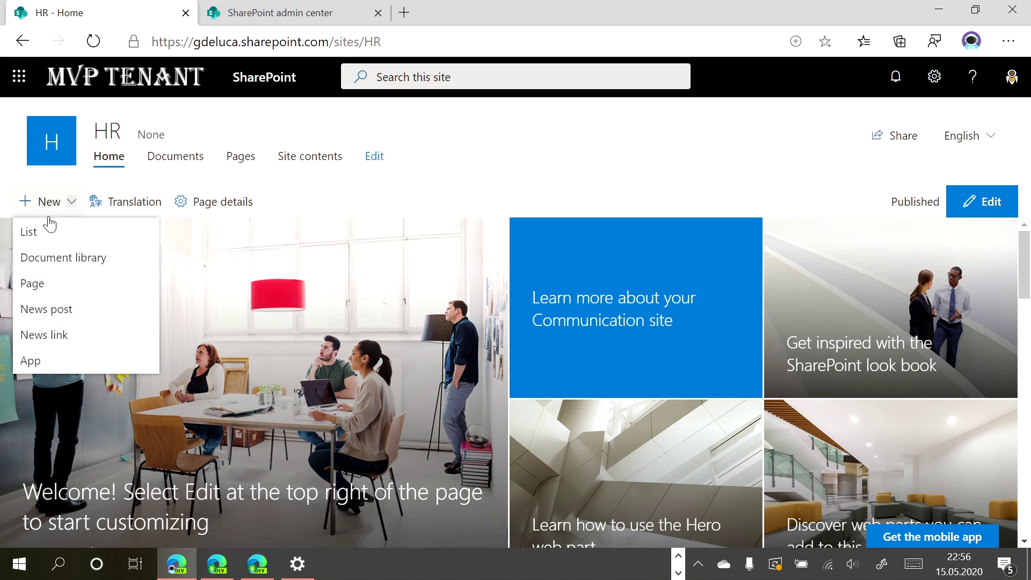
pyautogui.click(50, 284)
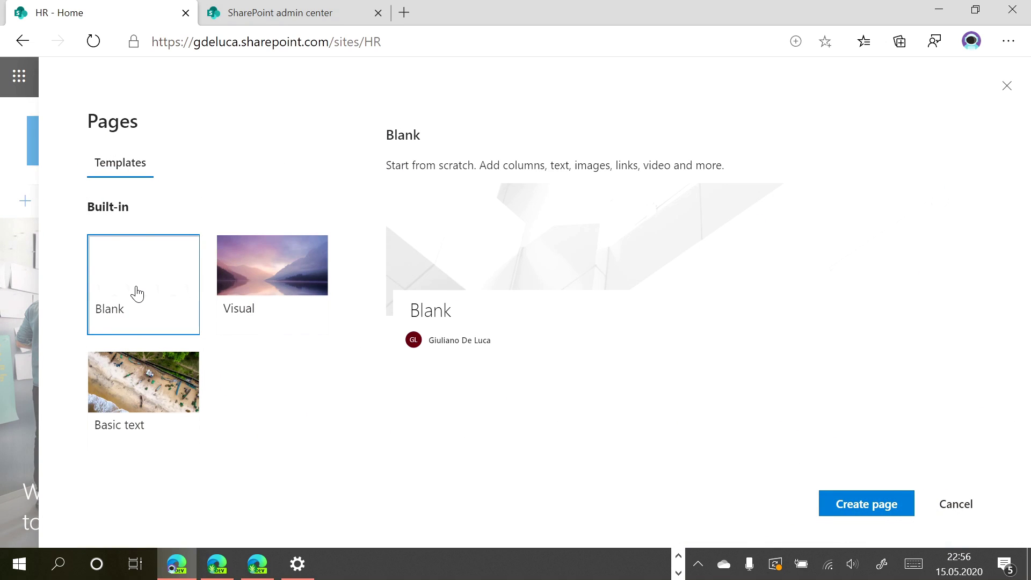
pyautogui.click(269, 328)
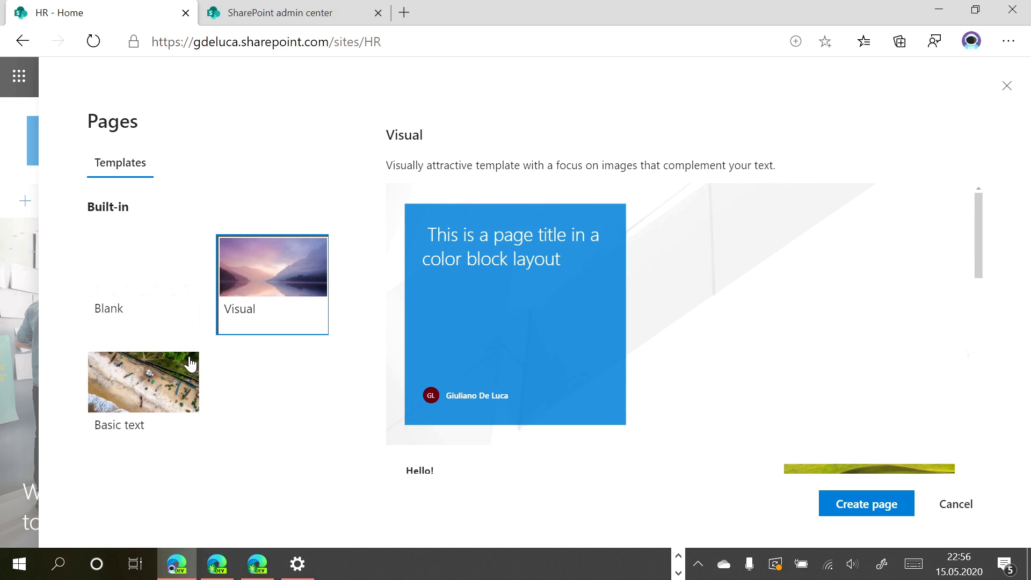
pyautogui.click(181, 302)
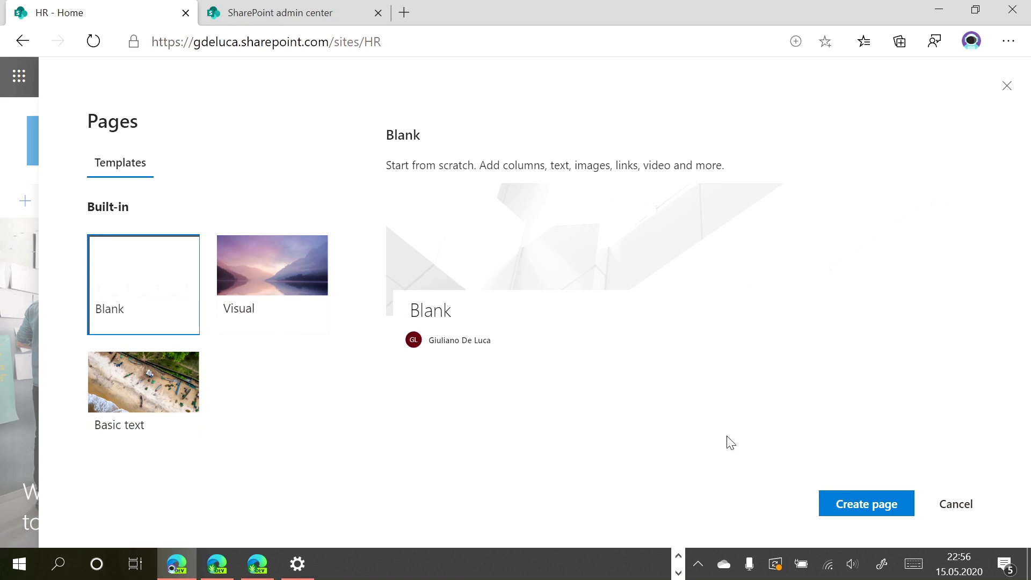
pyautogui.click(864, 504)
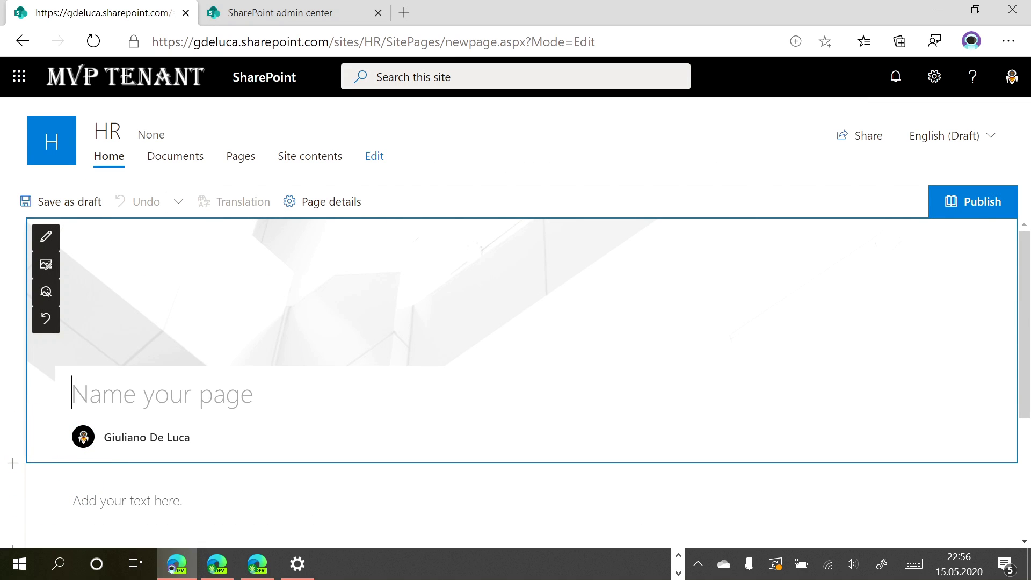
# Title the page 'Benefit Campaign', add the text "Let's stat this new campaign", and publish it.
pyautogui.write('Be')
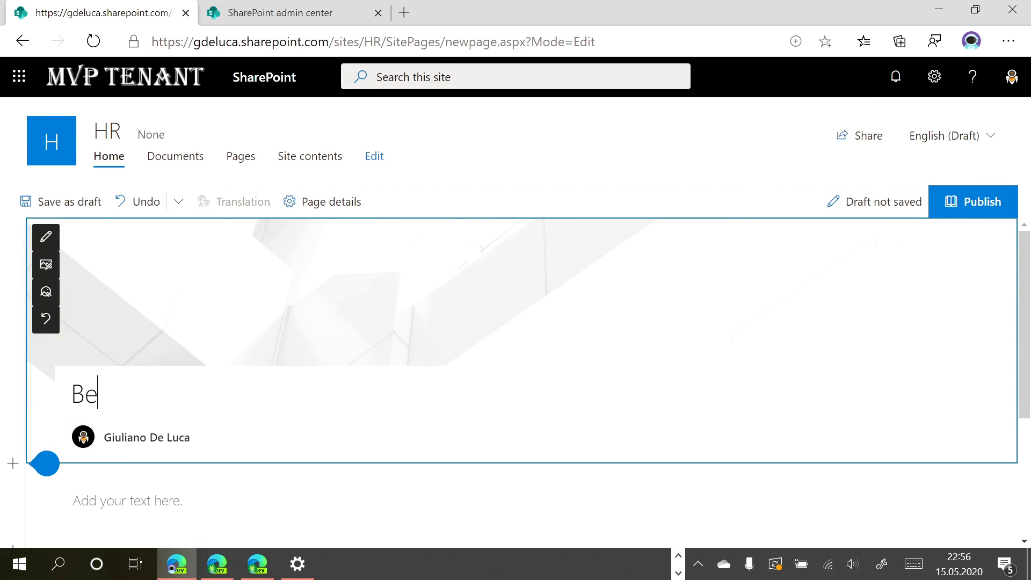
pyautogui.write('nefit Campaign')
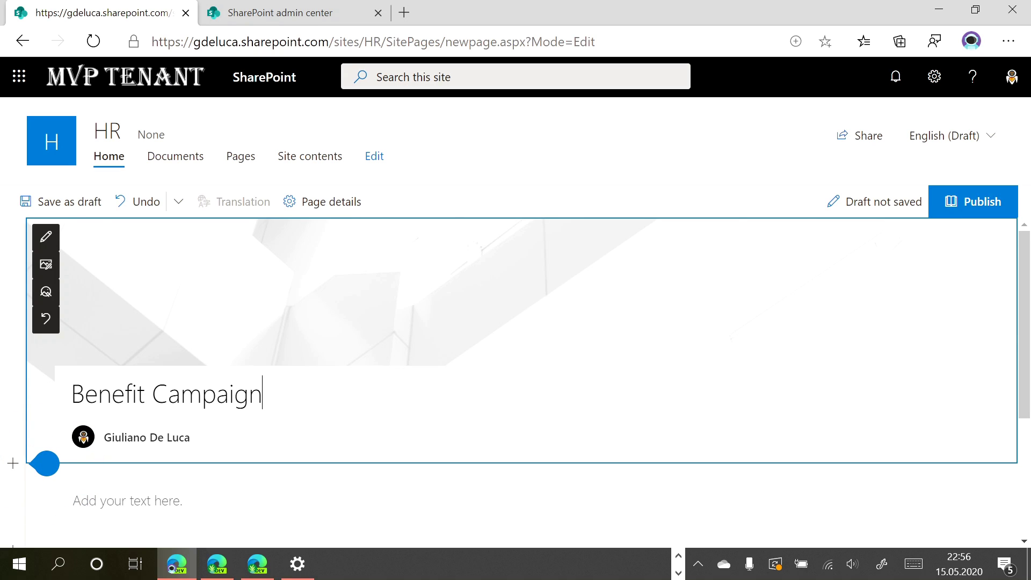
pyautogui.click(127, 500)
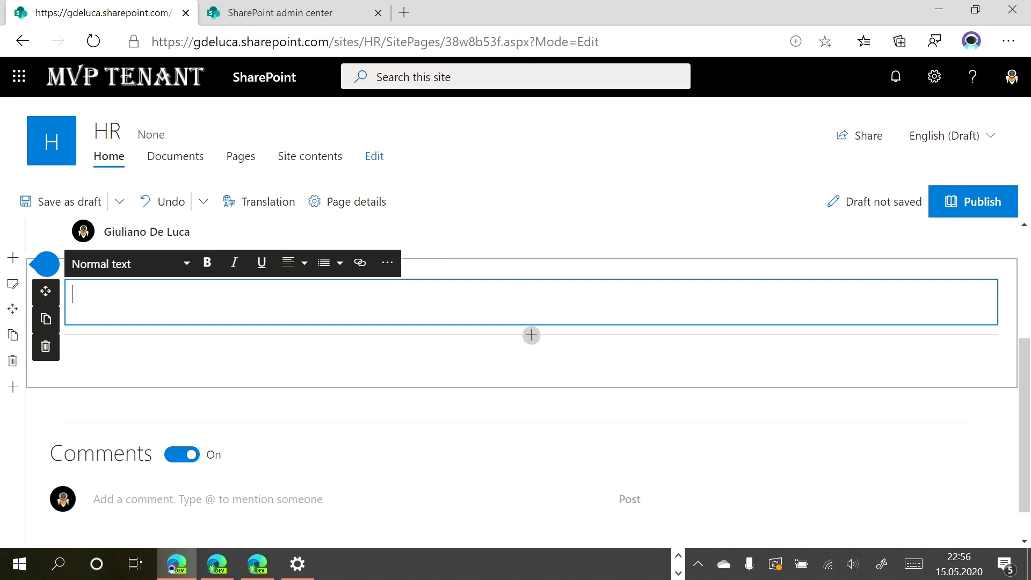
pyautogui.write("Let's stat")
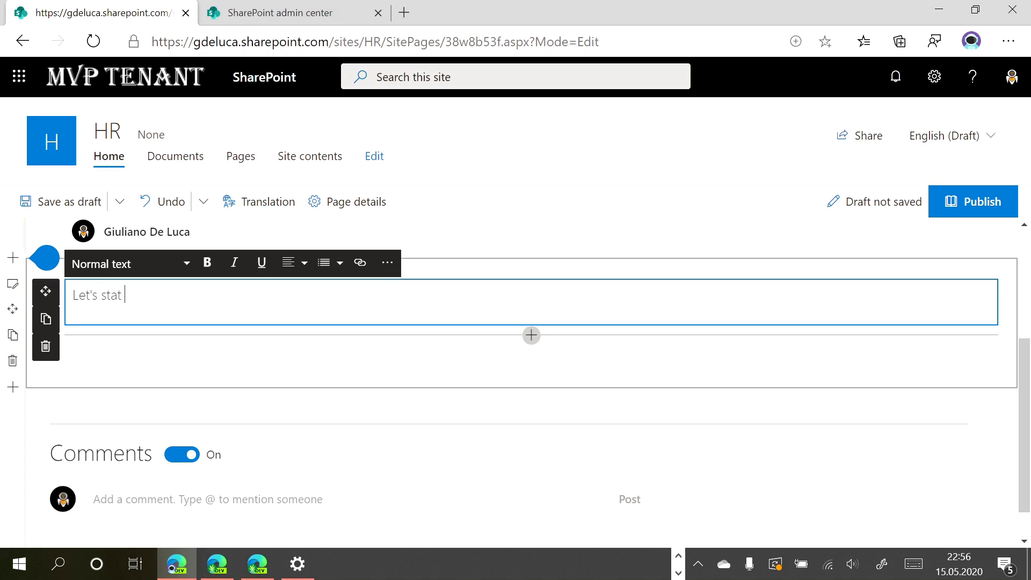
pyautogui.write('this new campagi')
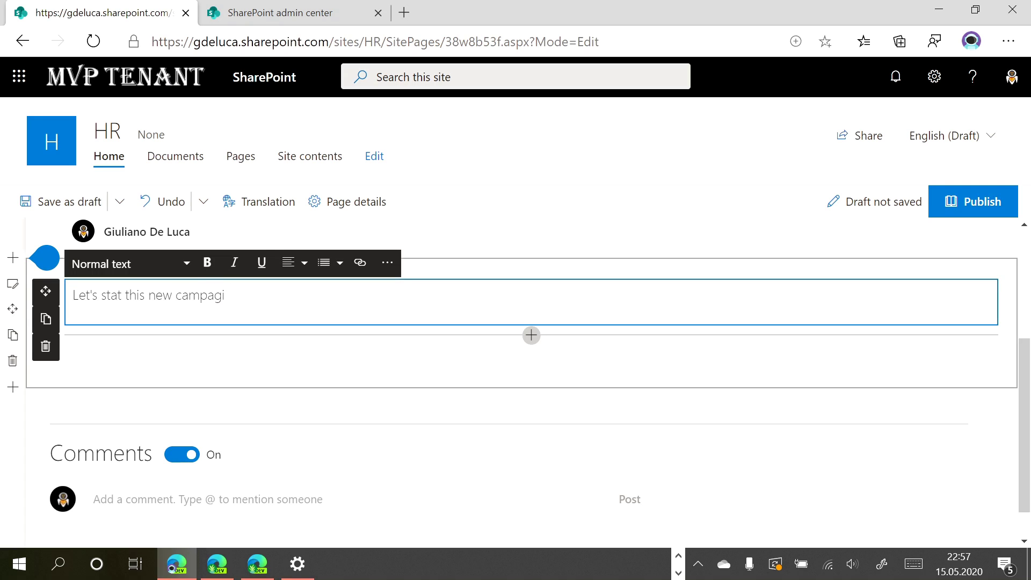
pyautogui.write('nign')
pyautogui.click(973, 203)
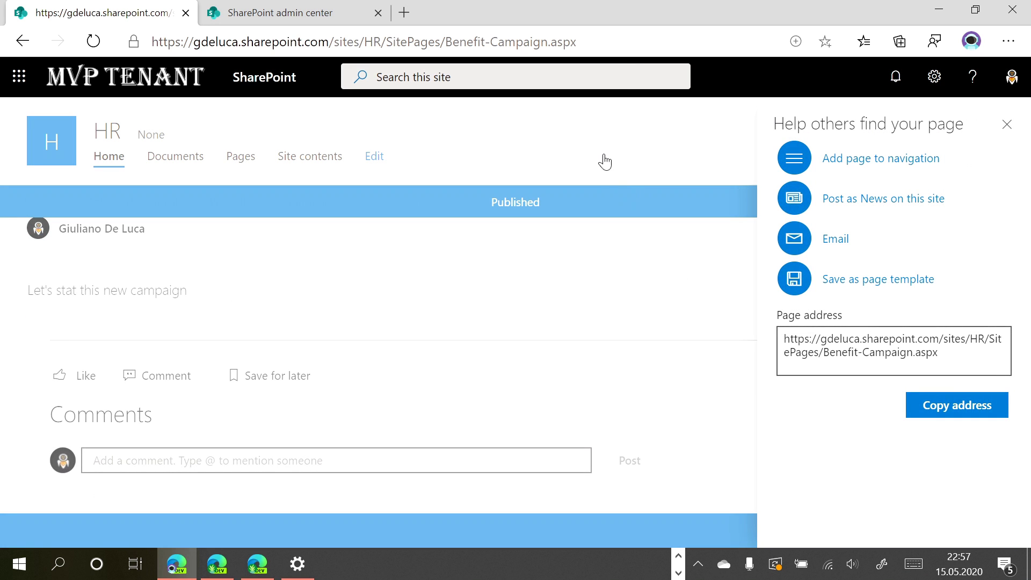
# Create Italian and German translation copies of the Benefit Campaign page for all languages.
pyautogui.click(1007, 124)
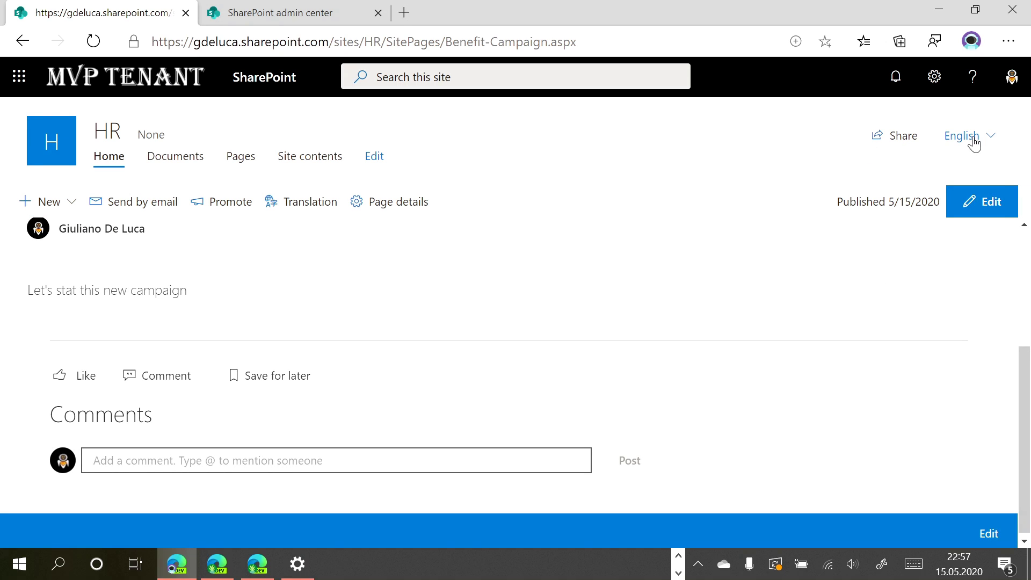
pyautogui.click(975, 141)
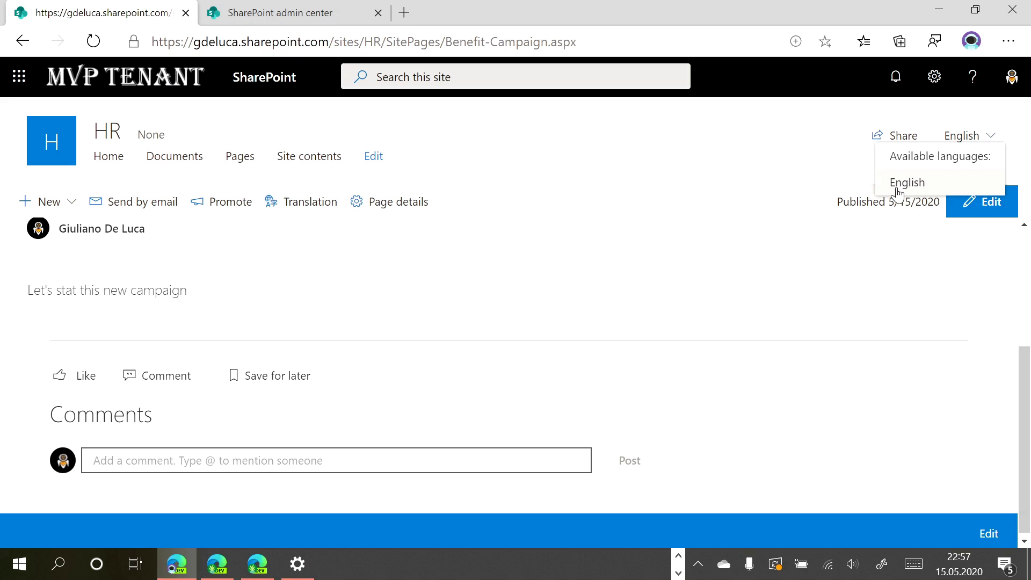
pyautogui.click(744, 169)
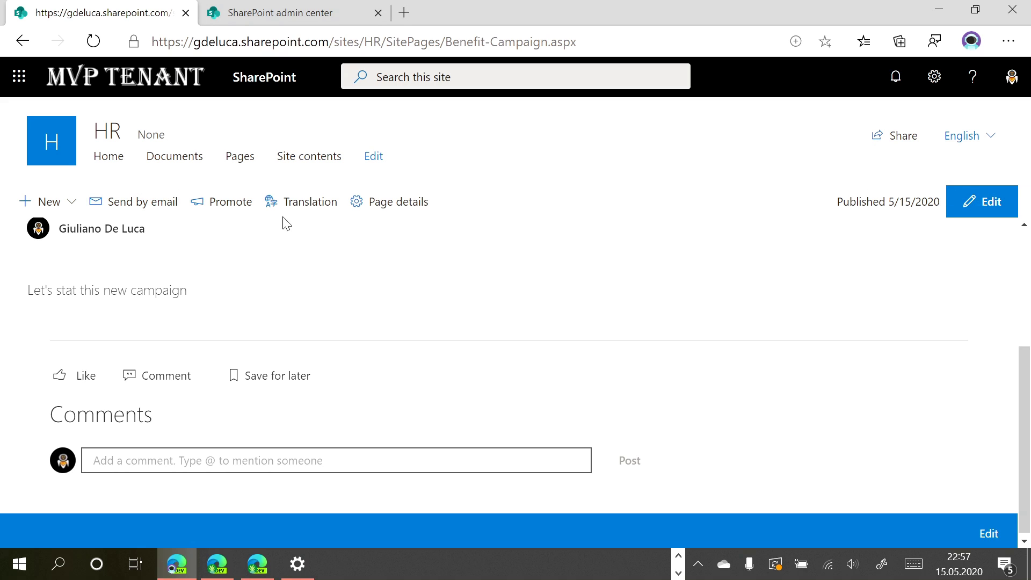
pyautogui.click(307, 216)
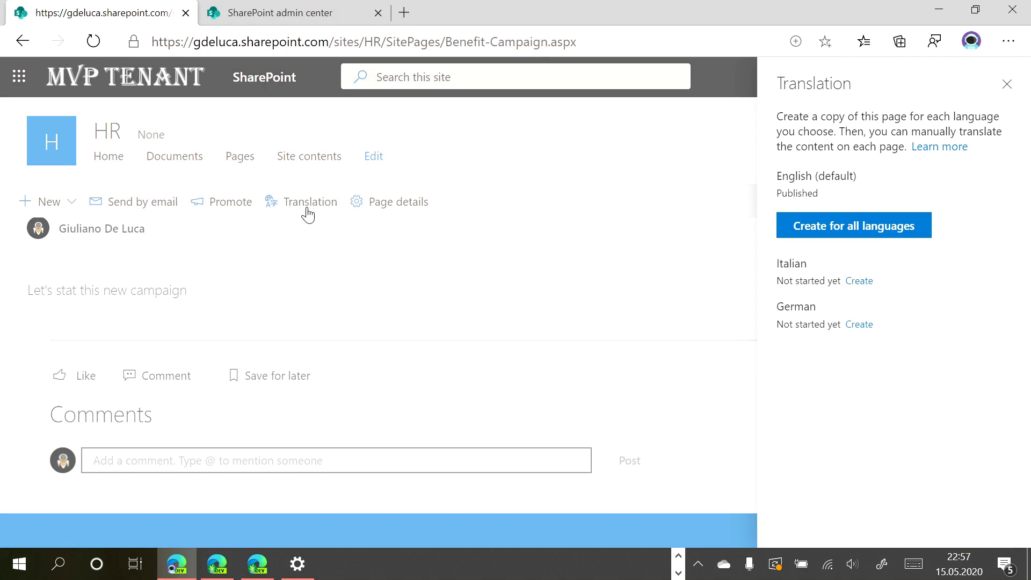
pyautogui.click(871, 231)
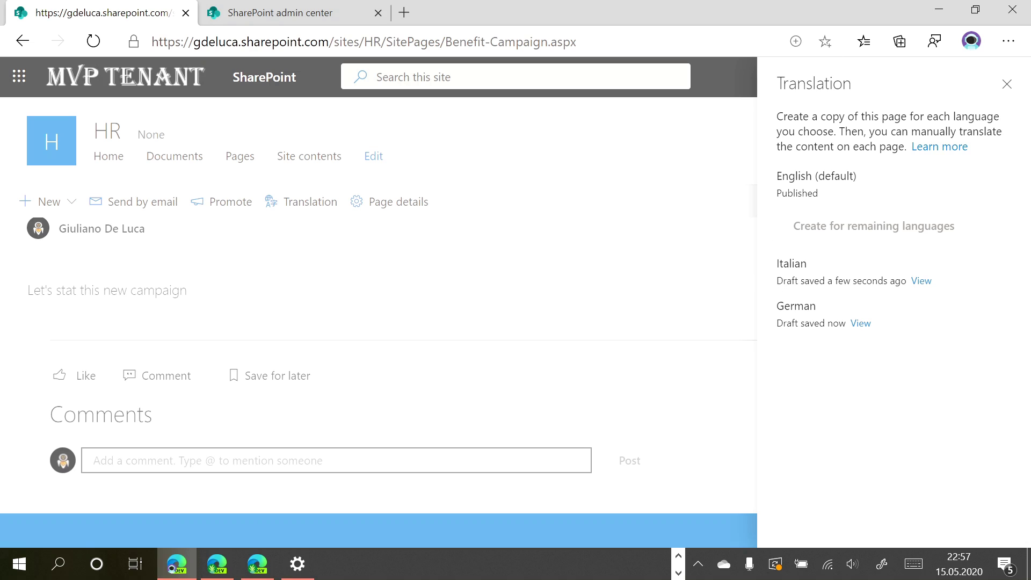
pyautogui.click(1005, 84)
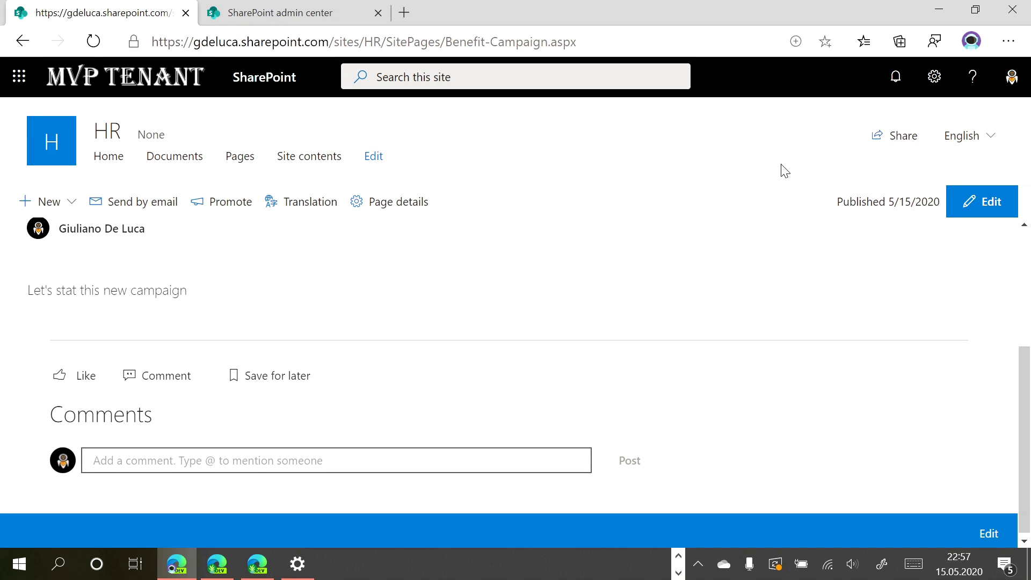
# Reload the page to confirm its language list, then switch to the Outlook window.
pyautogui.click(984, 141)
pyautogui.press('F5')
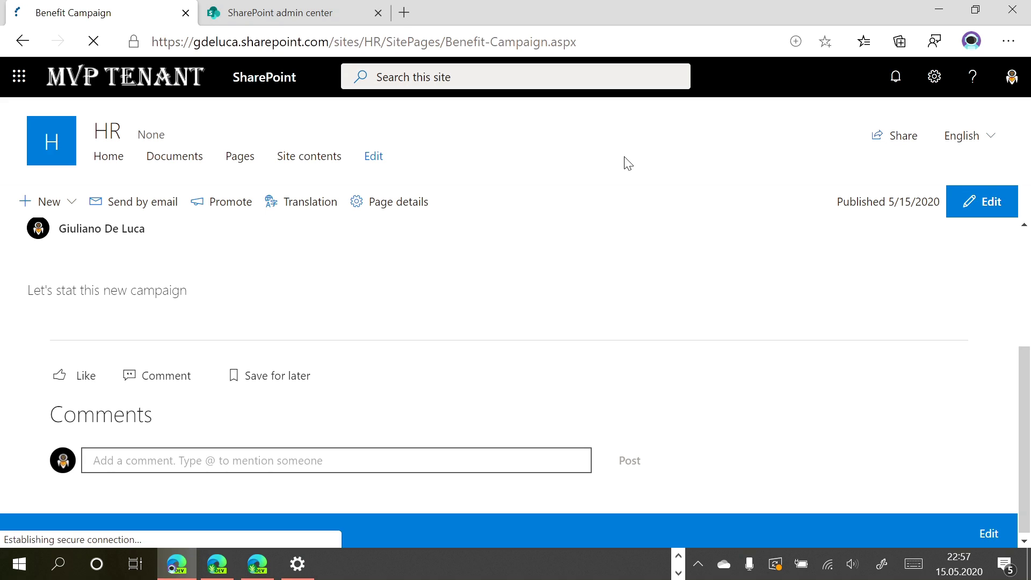
pyautogui.click(968, 138)
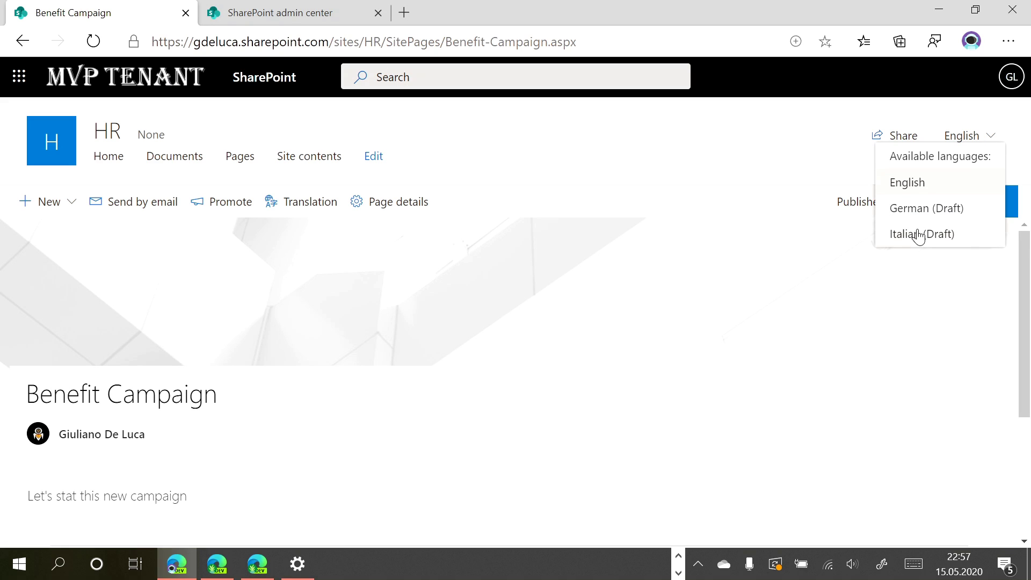
pyautogui.click(576, 166)
pyautogui.click(218, 569)
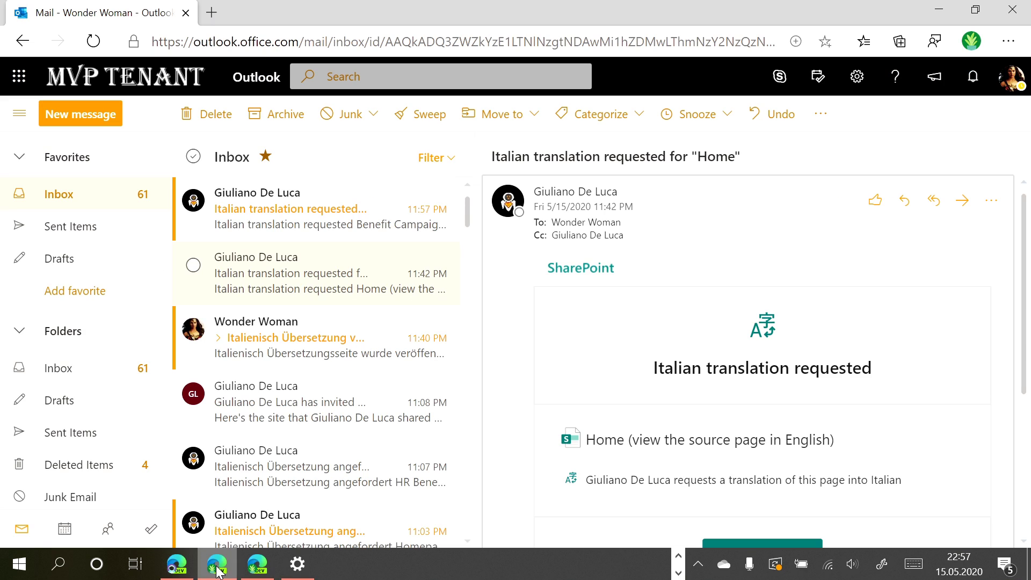
# Open the 'Italian translation requested' email and use Start translating to reach the Italian draft.
pyautogui.click(262, 217)
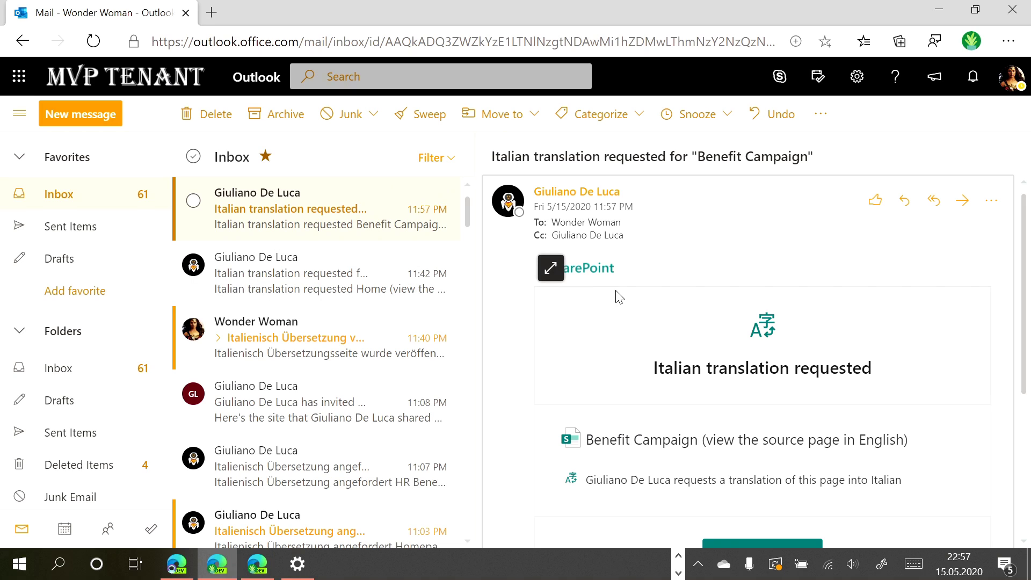
pyautogui.scroll(-1, 771, 370)
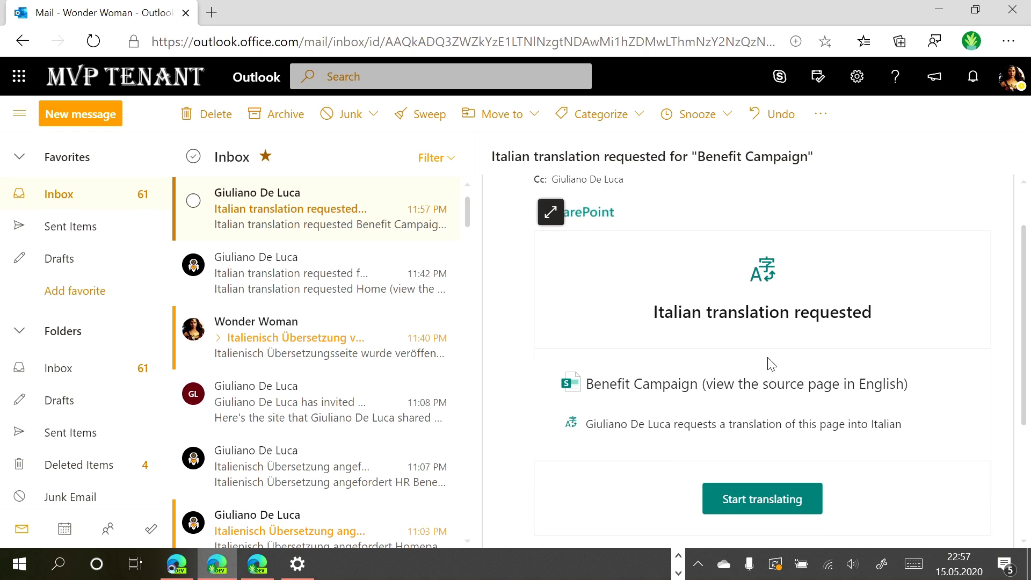
pyautogui.scroll(-1, 771, 371)
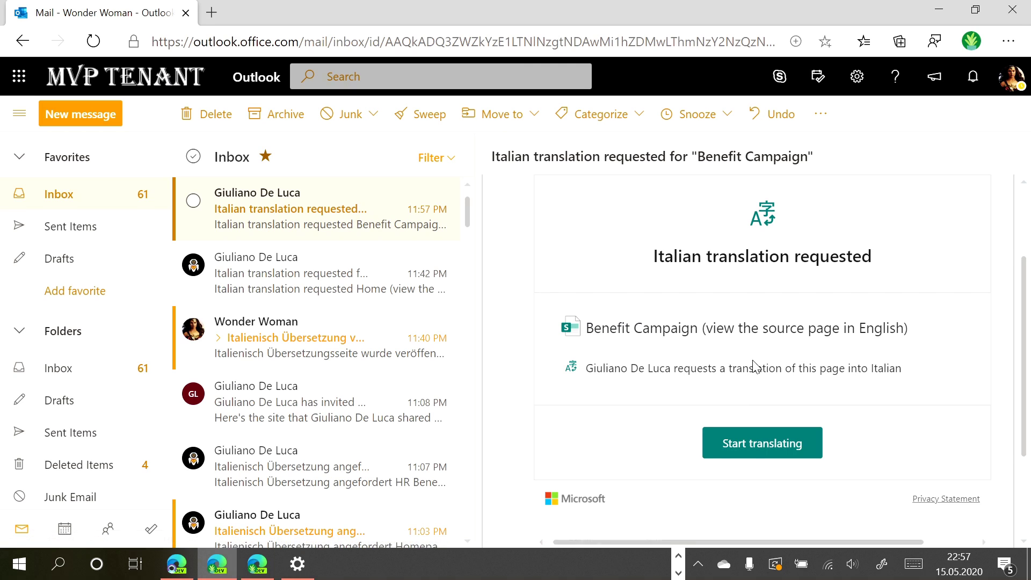
pyautogui.click(757, 456)
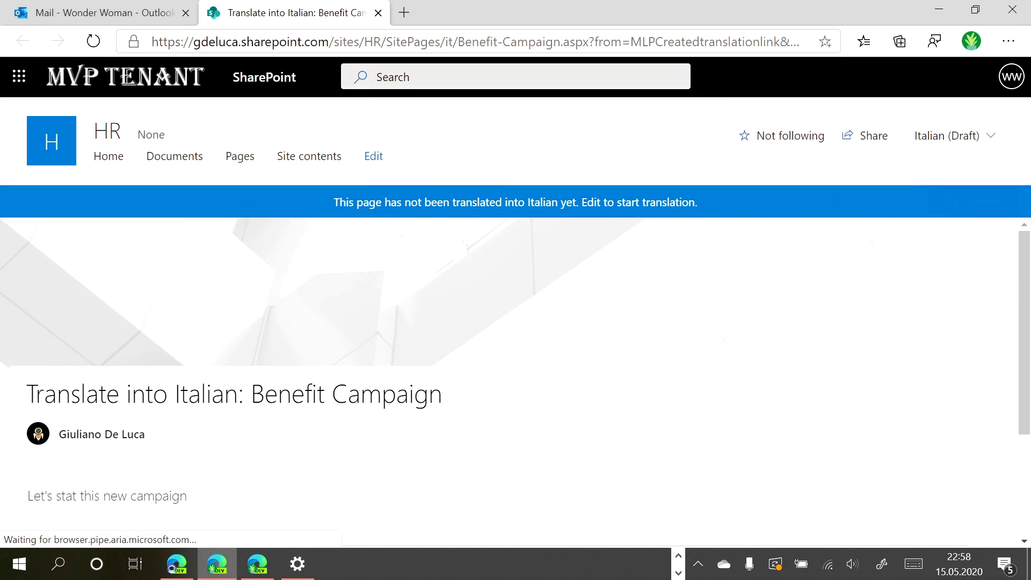
# Inspect the page address to see it sits under the 'it' language folder.
pyautogui.moveTo(444, 41); pyautogui.dragTo(622, 42)
pyautogui.click(502, 41)
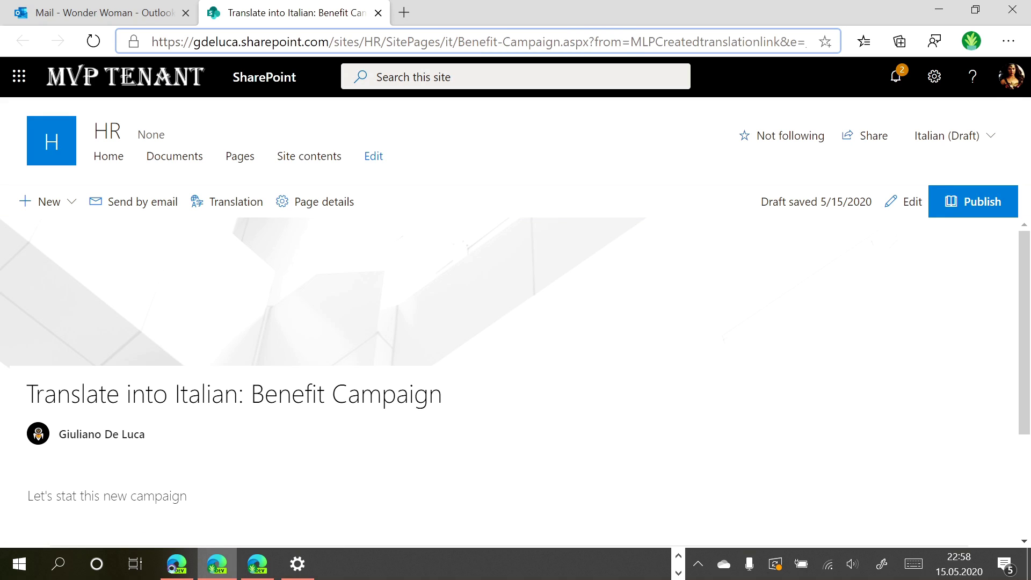
pyautogui.moveTo(435, 42); pyautogui.dragTo(457, 42)
pyautogui.click(528, 148)
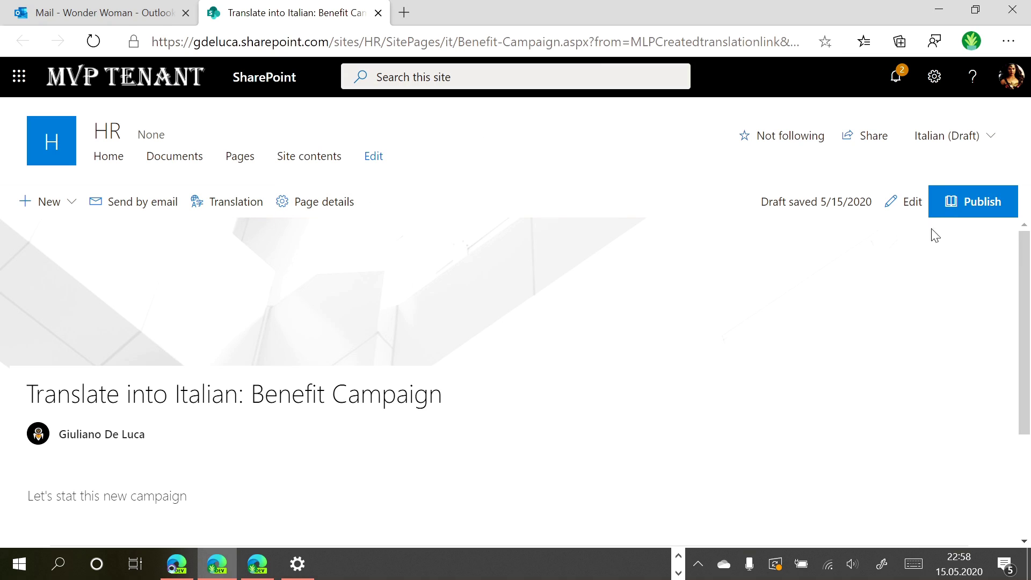
# Replace the body text with 'Iniziamo questa nuova campagna' and publish the Italian page.
pyautogui.click(911, 203)
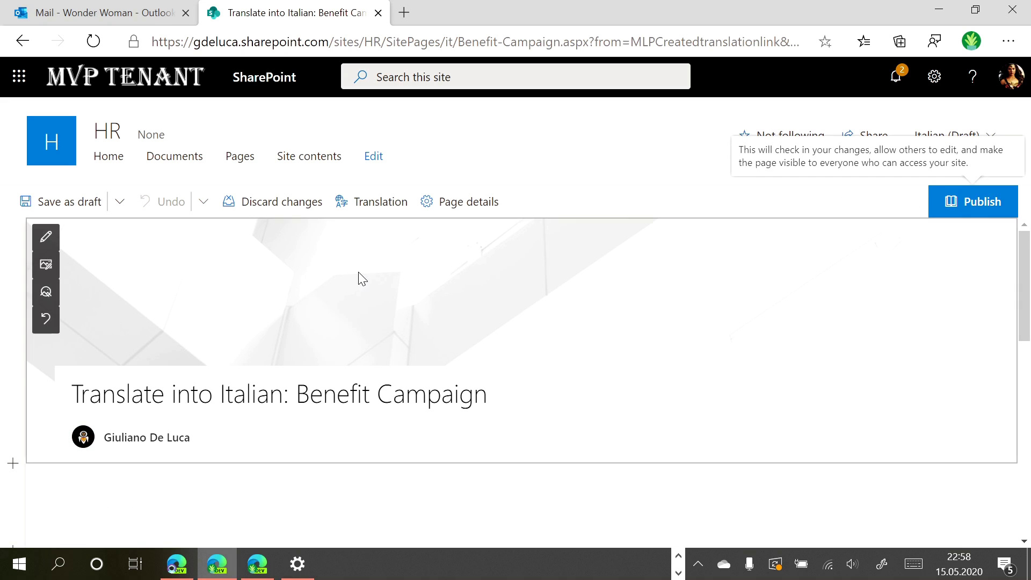
pyautogui.scroll(-3, 410, 324)
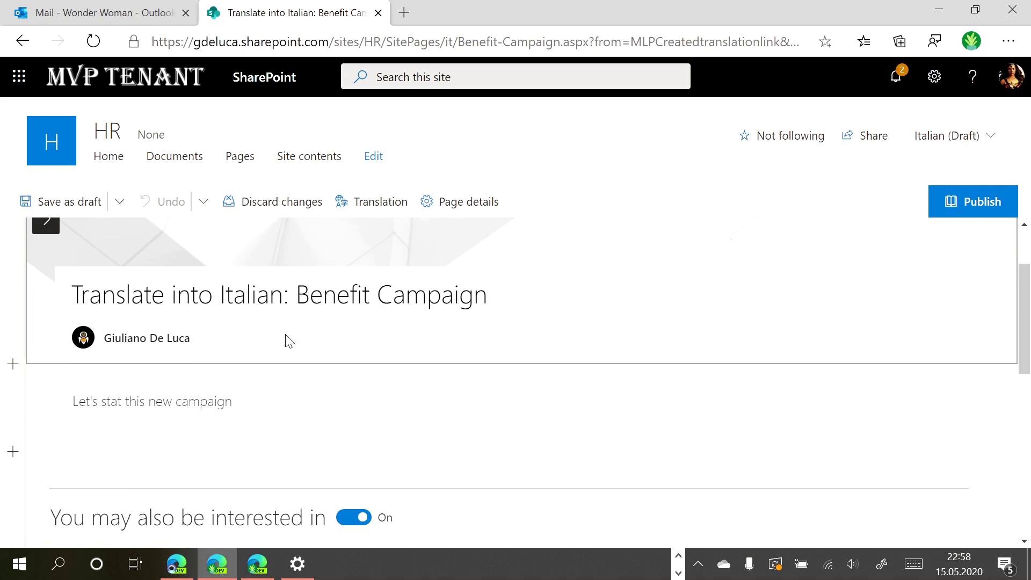
pyautogui.click(279, 353)
pyautogui.moveTo(233, 352); pyautogui.dragTo(72, 352)
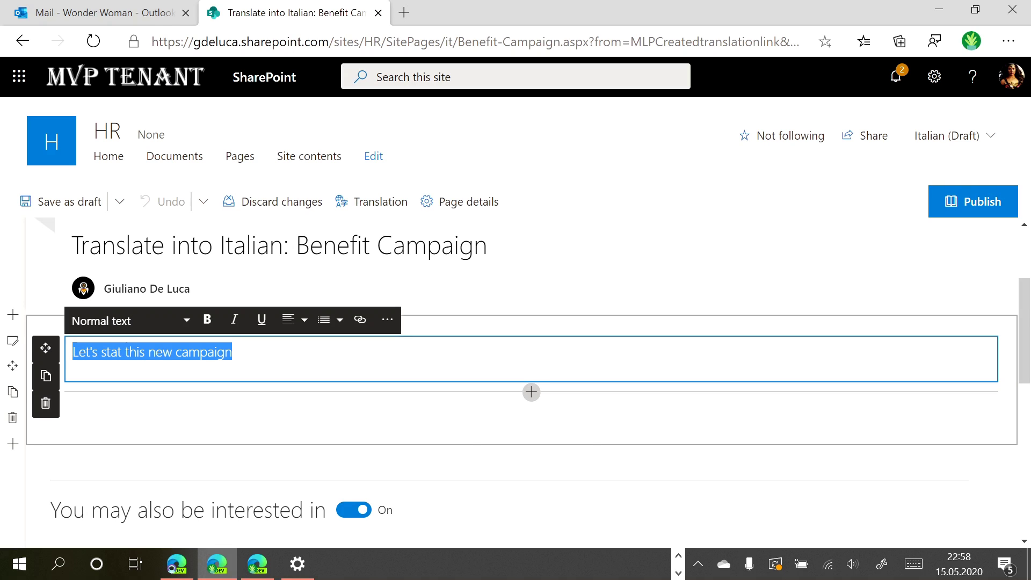
pyautogui.write('Ini')
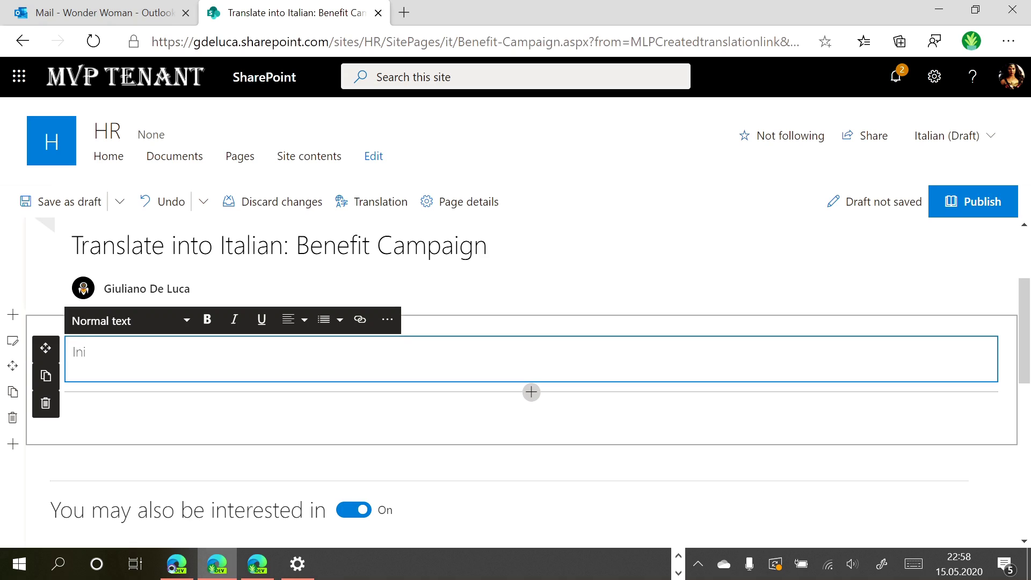
pyautogui.write('ziamo questa nuova campagna')
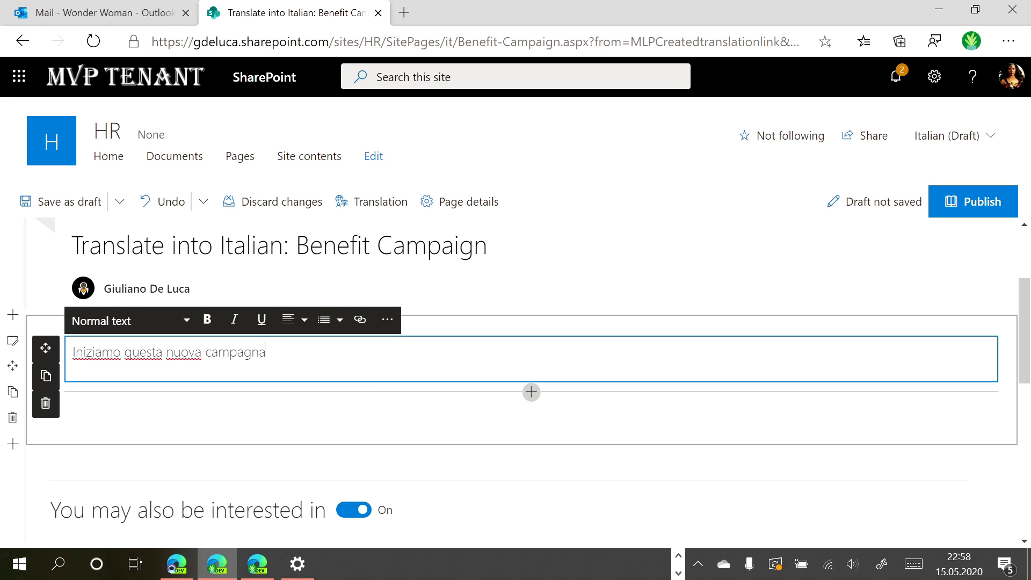
pyautogui.click(970, 188)
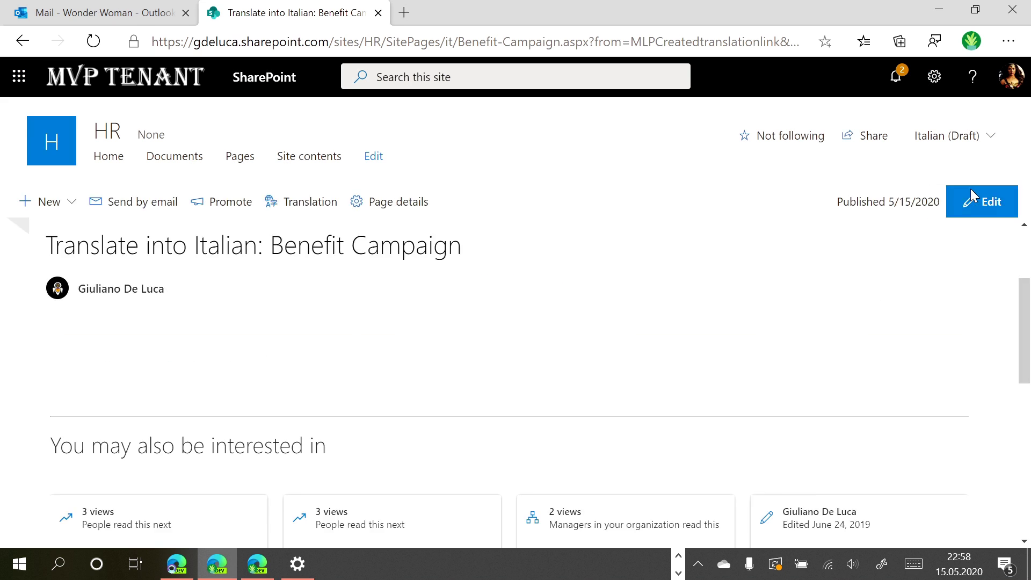
# Check the page's available languages, then switch back to the other user's mailbox.
pyautogui.click(1007, 124)
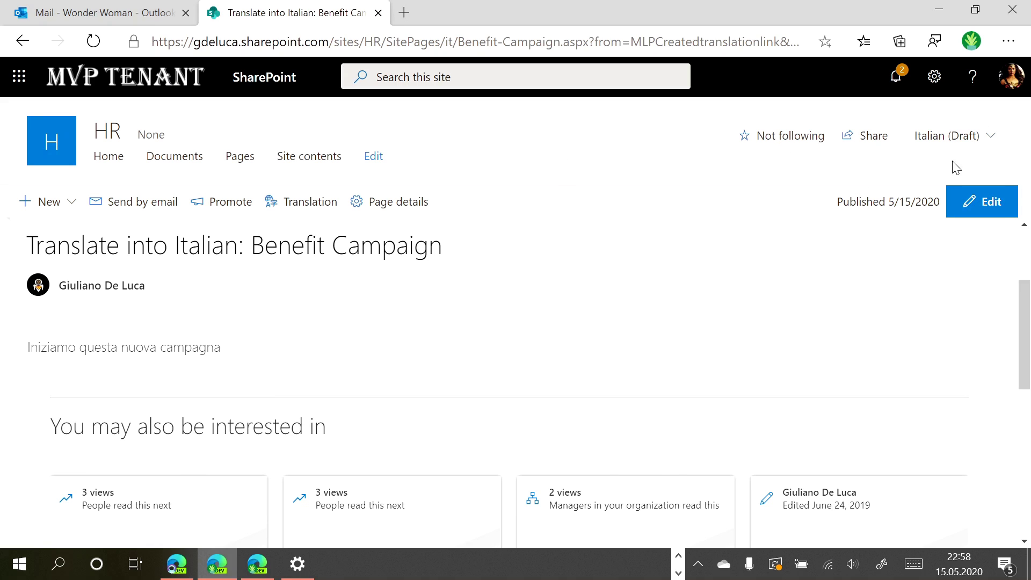
pyautogui.click(966, 136)
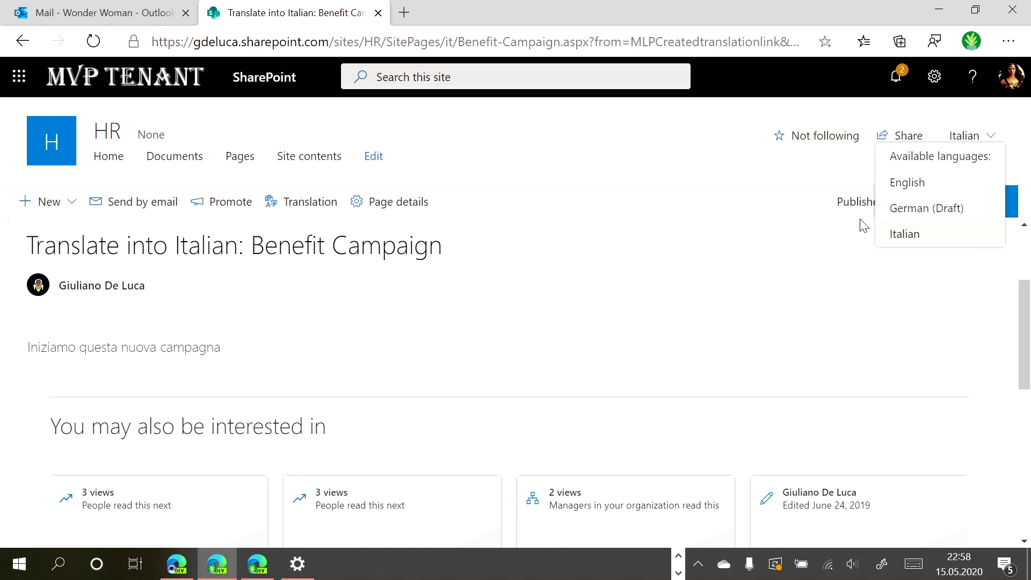
pyautogui.click(676, 181)
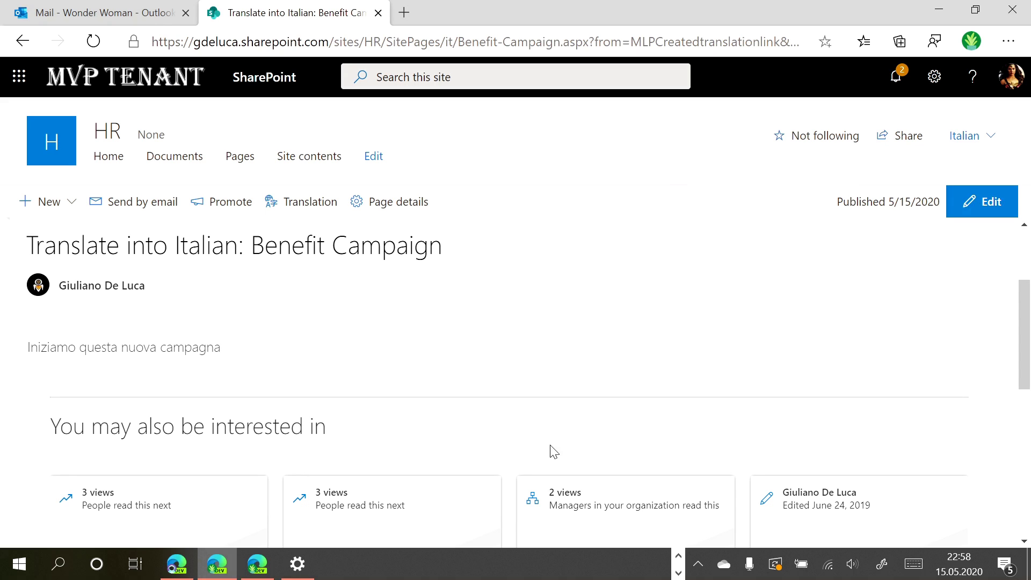
pyautogui.click(257, 563)
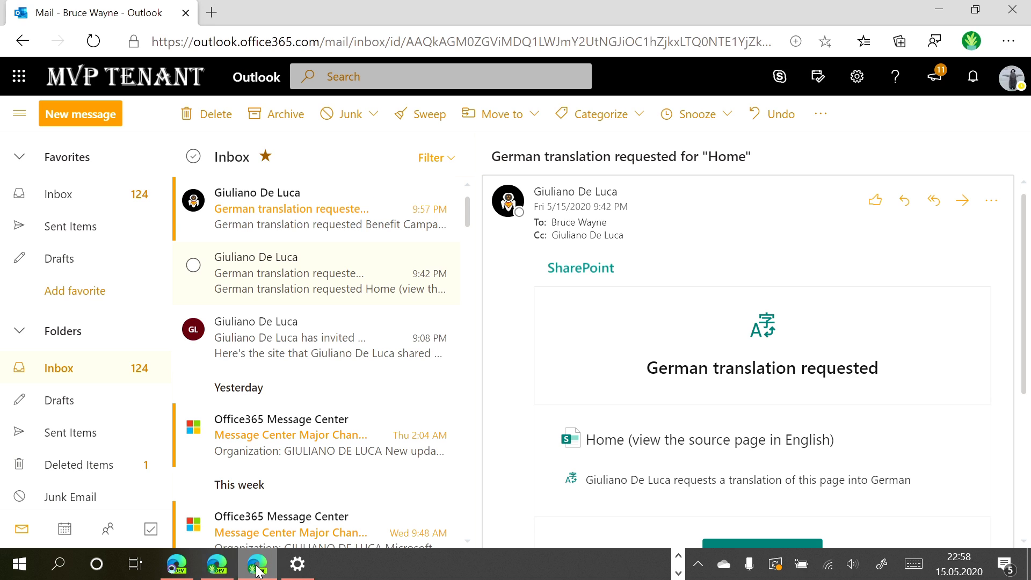
# From the German translation request email, open the untranslated 'Translate into German: Benefit Campaign' draft.
pyautogui.click(315, 213)
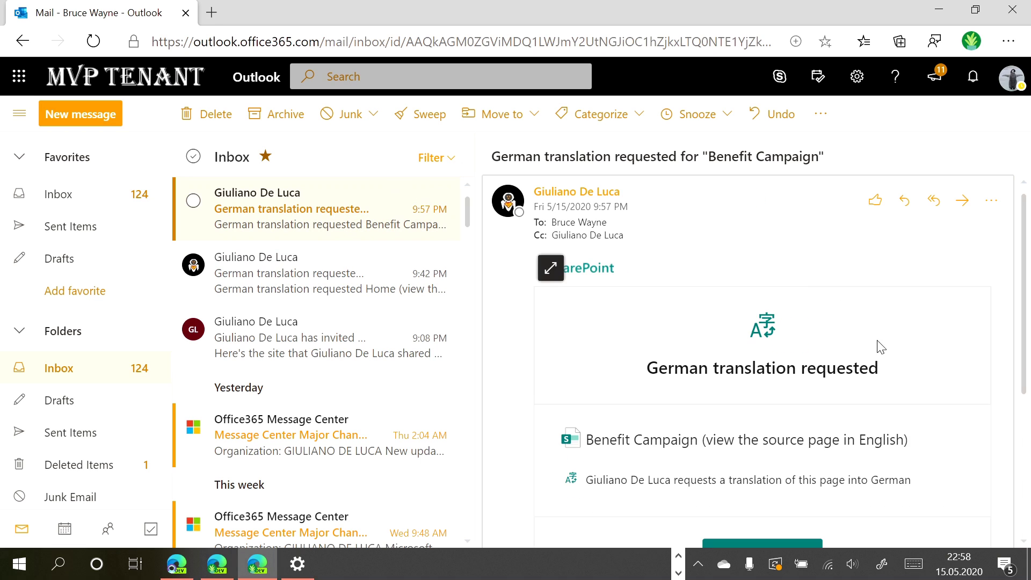
pyautogui.scroll(-4, 782, 345)
pyautogui.click(770, 453)
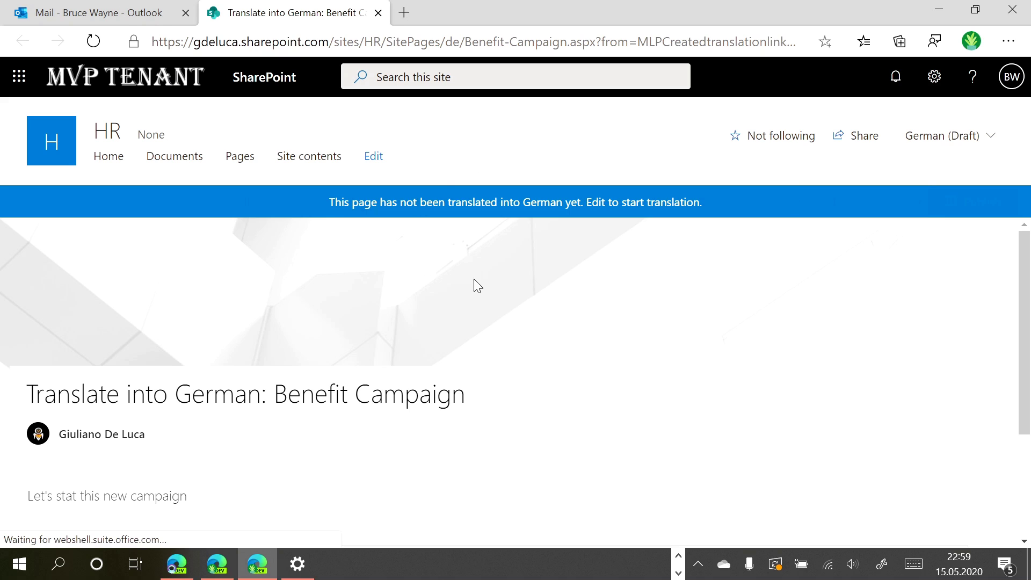
# Replace the body text with 'Wir starten mit diesem Campaign' and publish the German page.
pyautogui.click(919, 200)
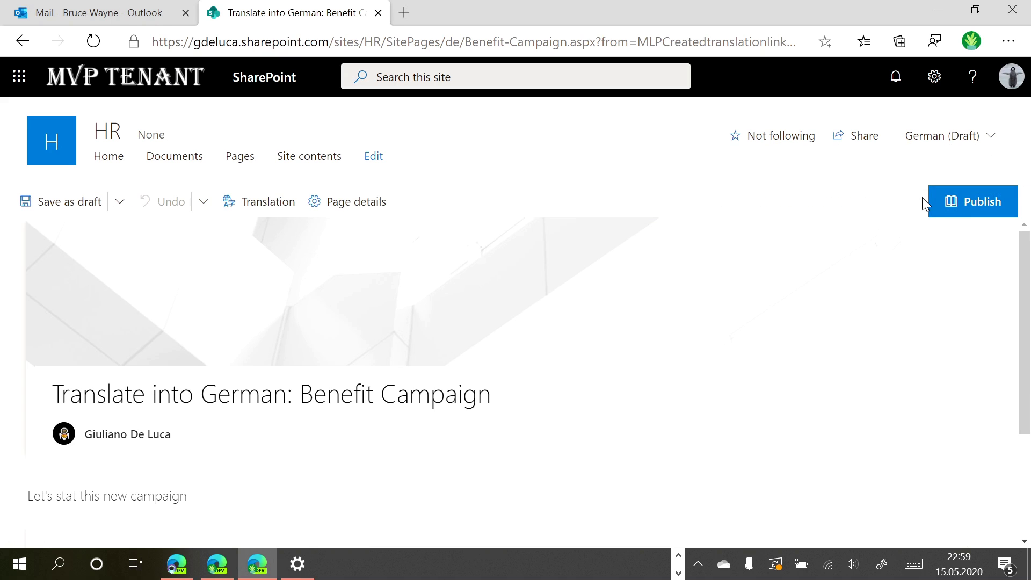
pyautogui.click(216, 401)
pyautogui.hotkey('ctrl', 'a')
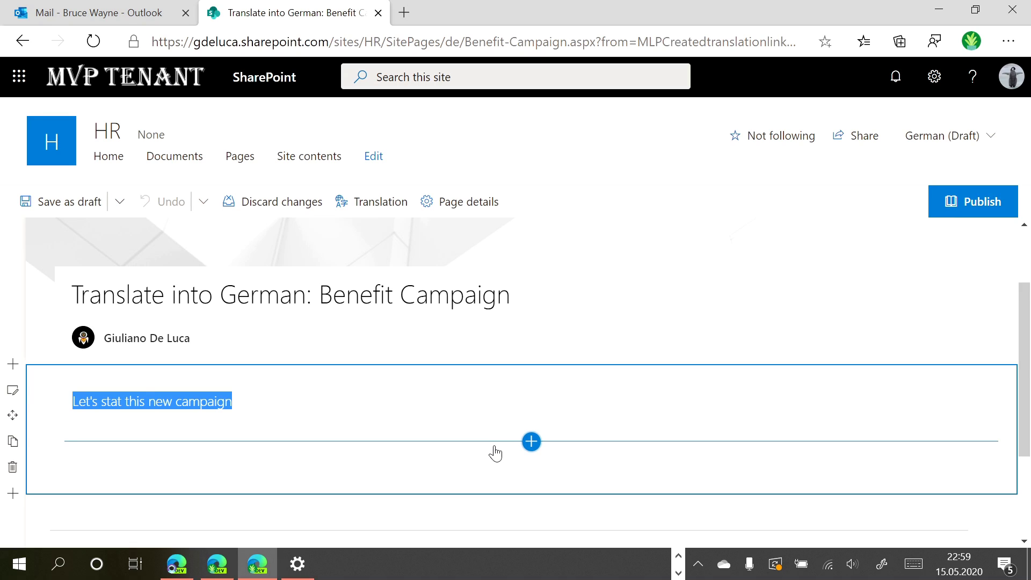
pyautogui.write('Wir starten')
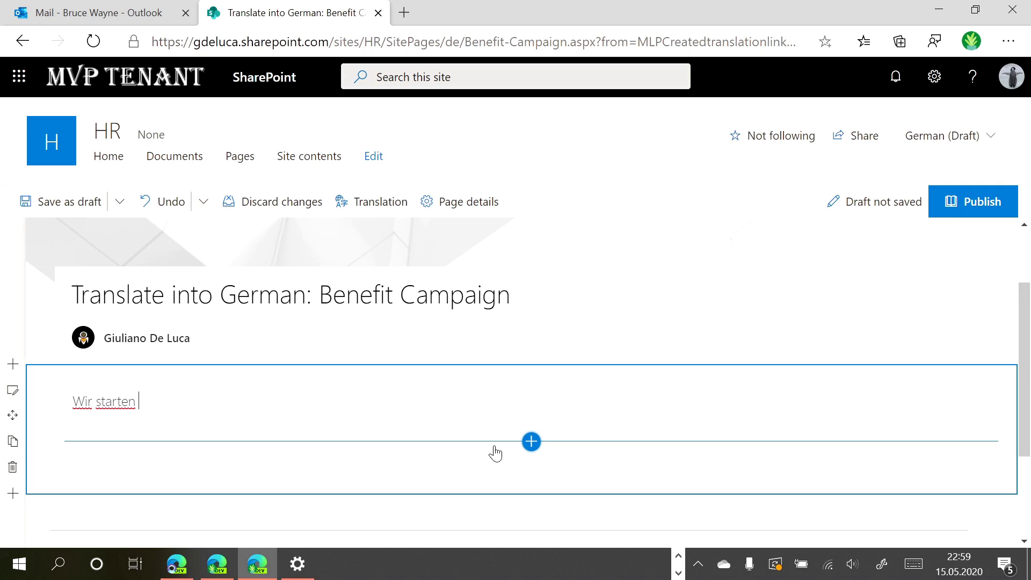
pyautogui.write(' mit diesem Campa')
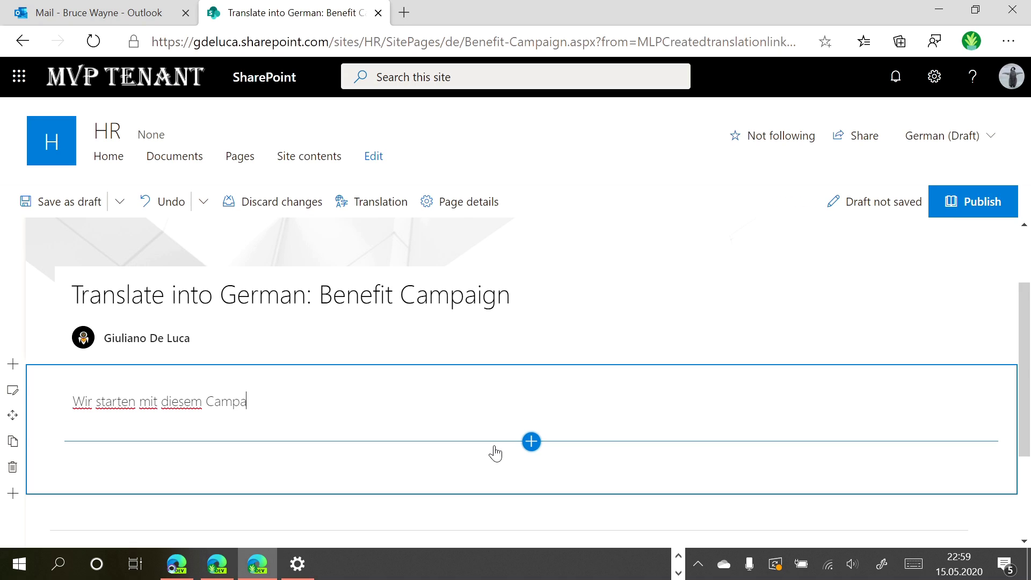
pyautogui.write('ign')
pyautogui.click(1001, 202)
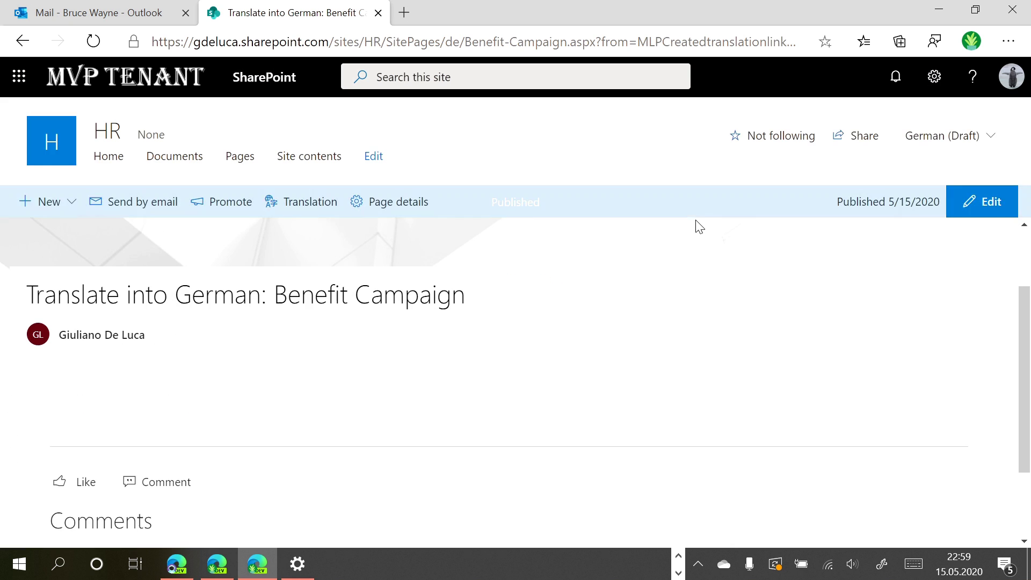
pyautogui.click(1007, 120)
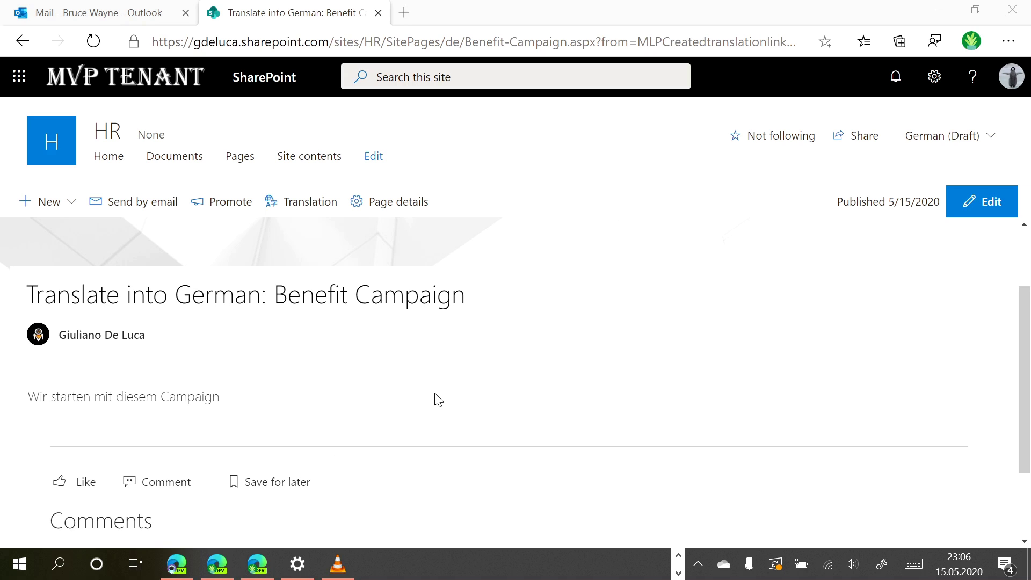
# Go back to the English Benefit Campaign page and review its Italian version.
pyautogui.moveTo(185, 563)
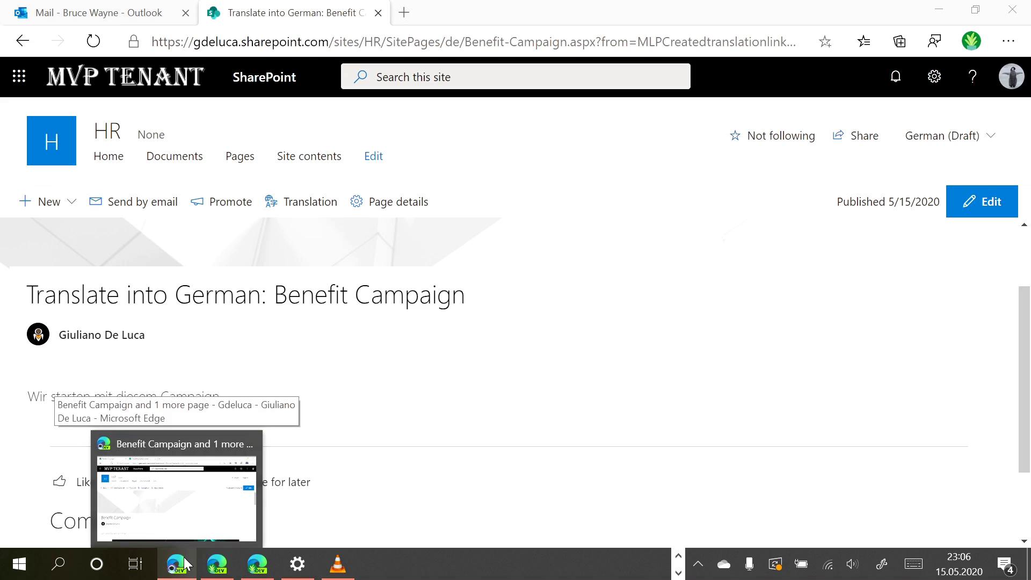
pyautogui.click(177, 488)
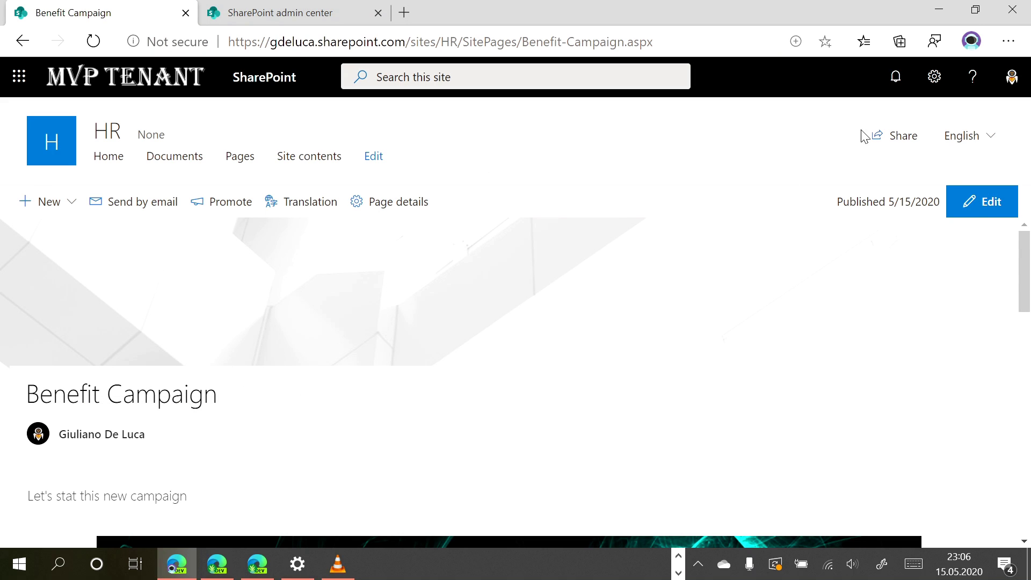
pyautogui.click(994, 138)
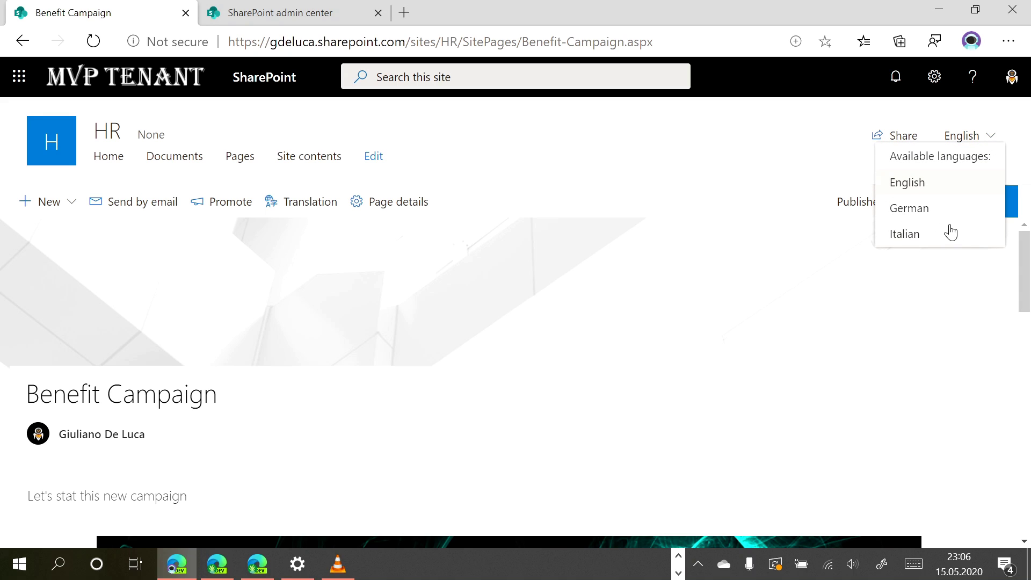
pyautogui.click(907, 233)
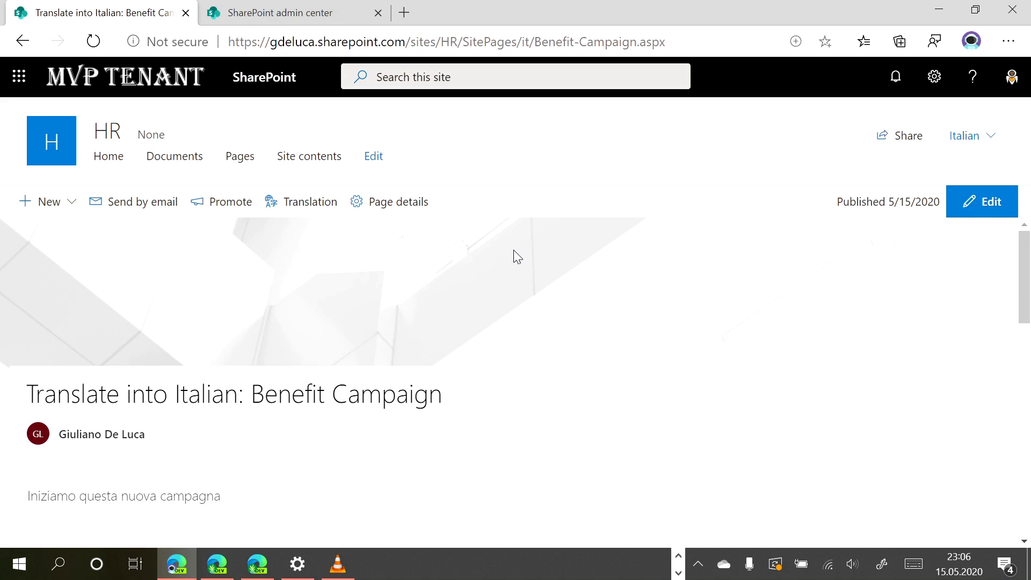
pyautogui.scroll(-1, 166, 470)
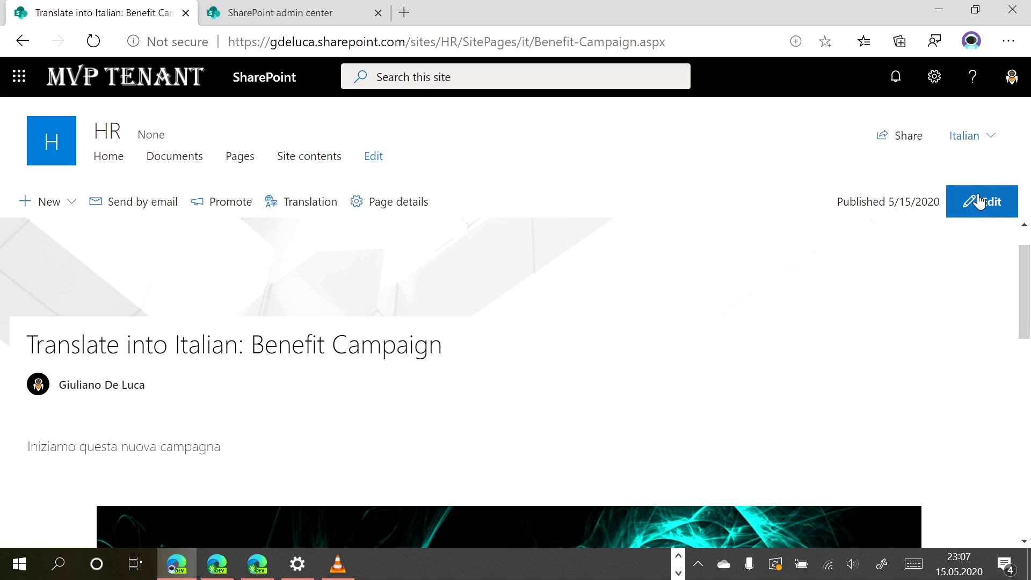
pyautogui.scroll(-5, 692, 295)
pyautogui.scroll(6, 879, 278)
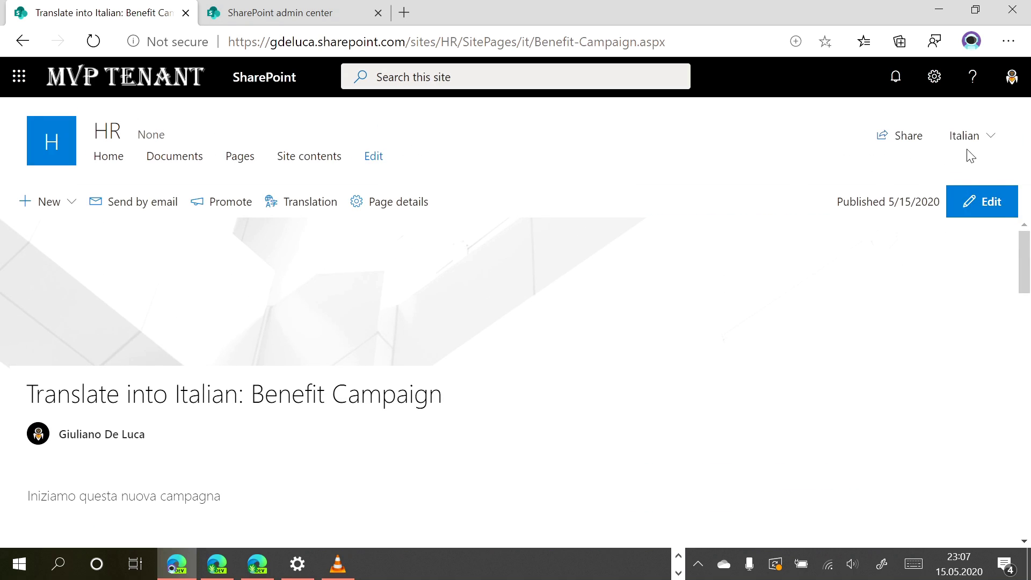
# View the German version of the page, then switch back to English.
pyautogui.click(971, 136)
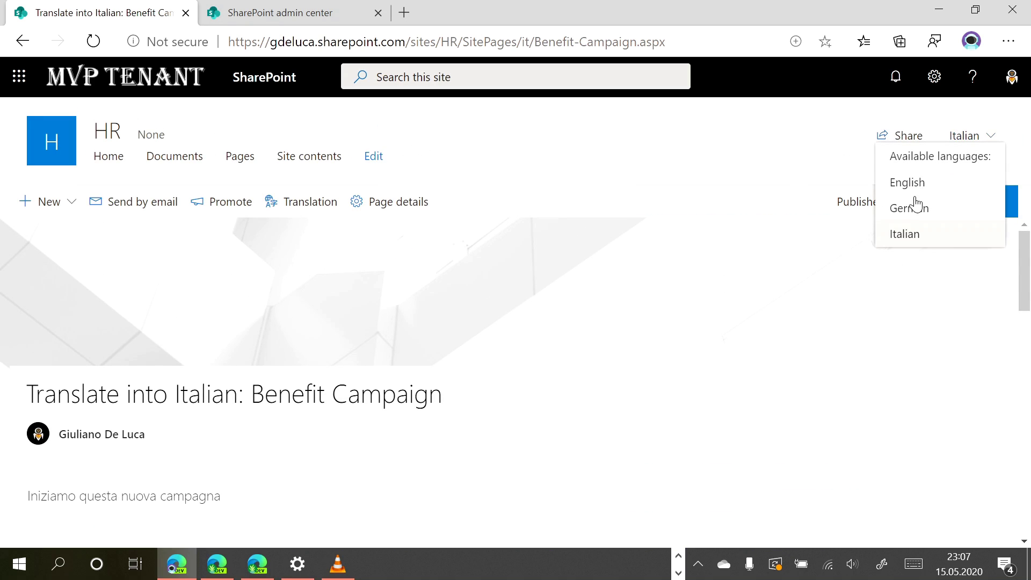
pyautogui.click(912, 206)
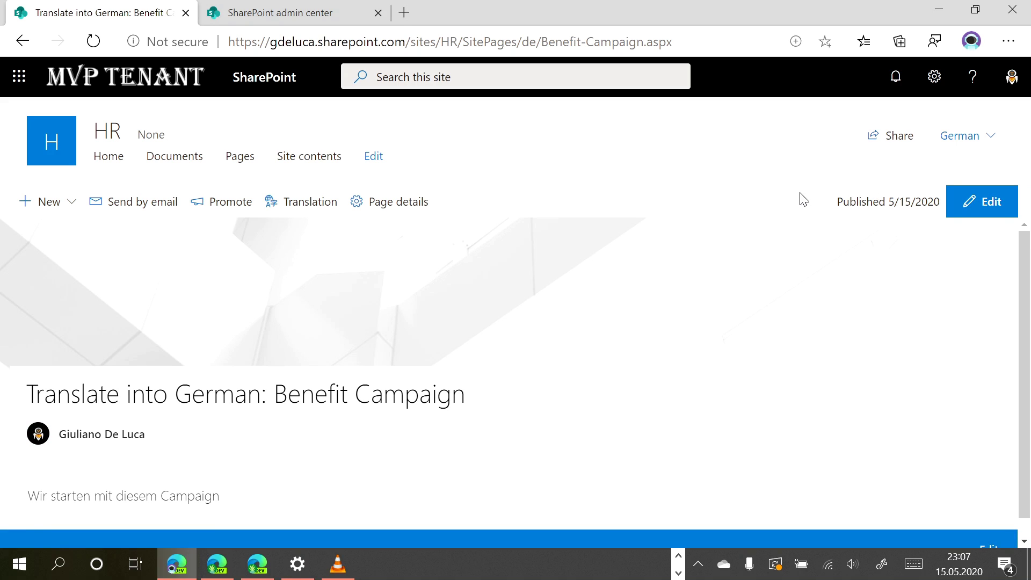
pyautogui.click(986, 136)
pyautogui.click(928, 179)
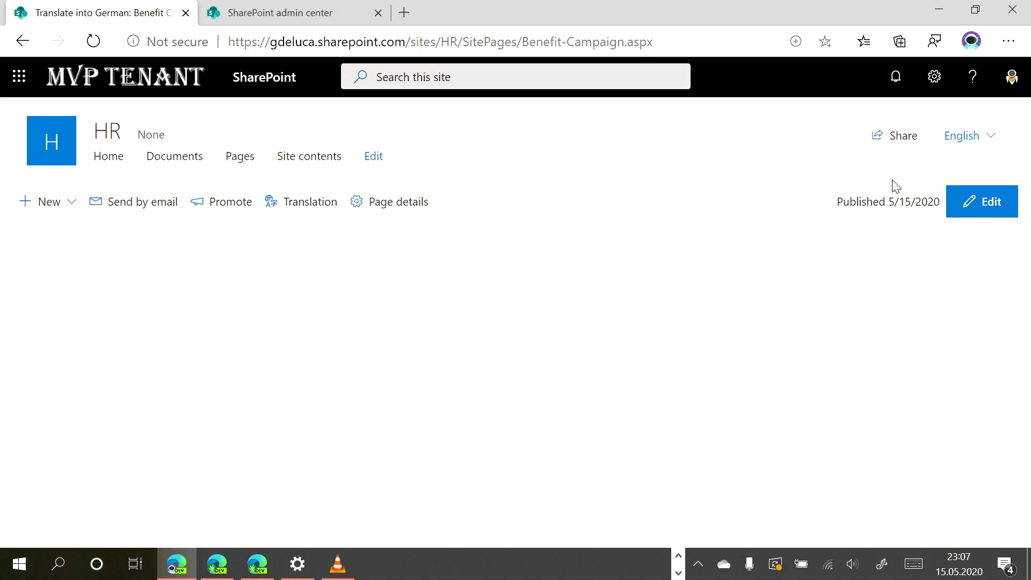